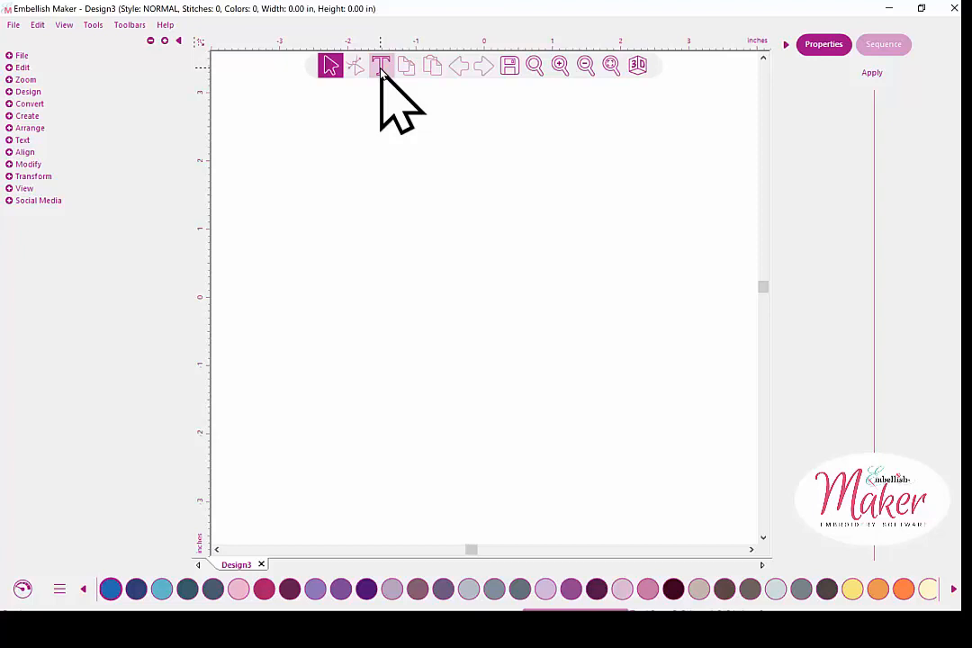
# Step: Place a new text object near the top of the blank design and select it for editing
pyautogui.click(380, 68)
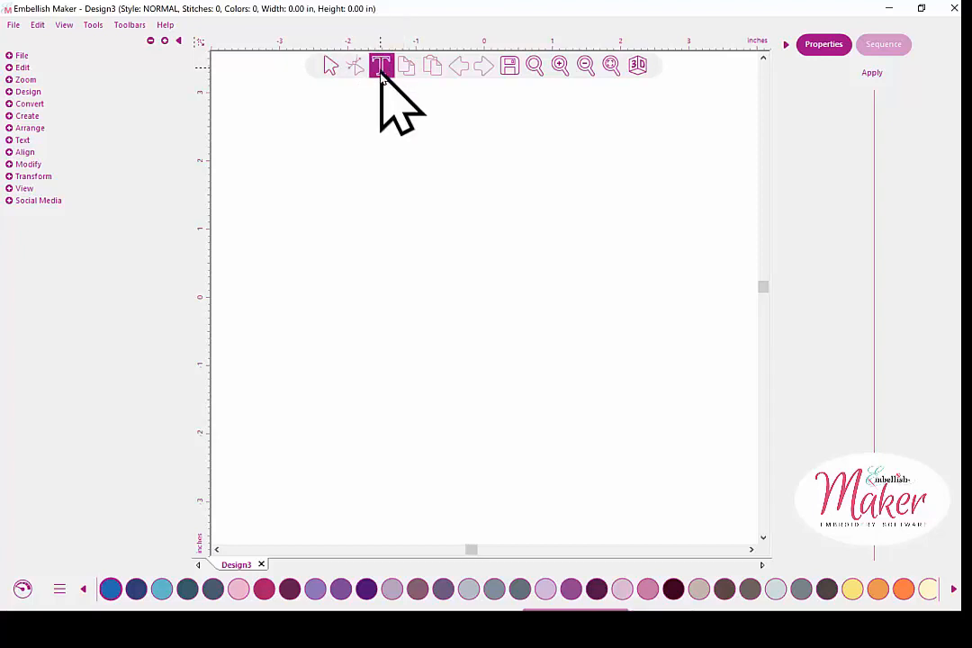
pyautogui.click(340, 171)
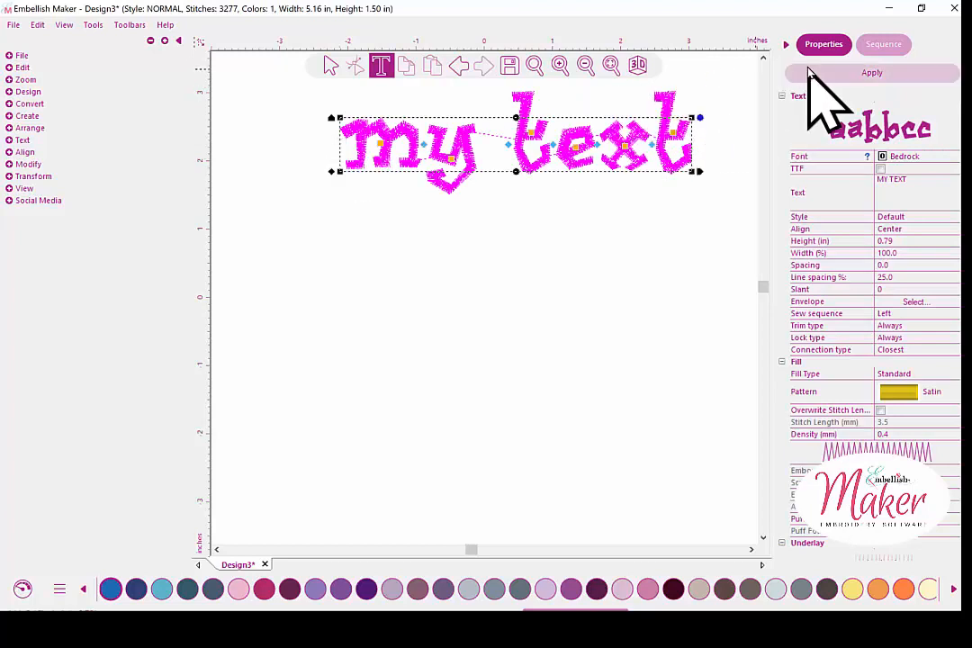
pyautogui.click(331, 68)
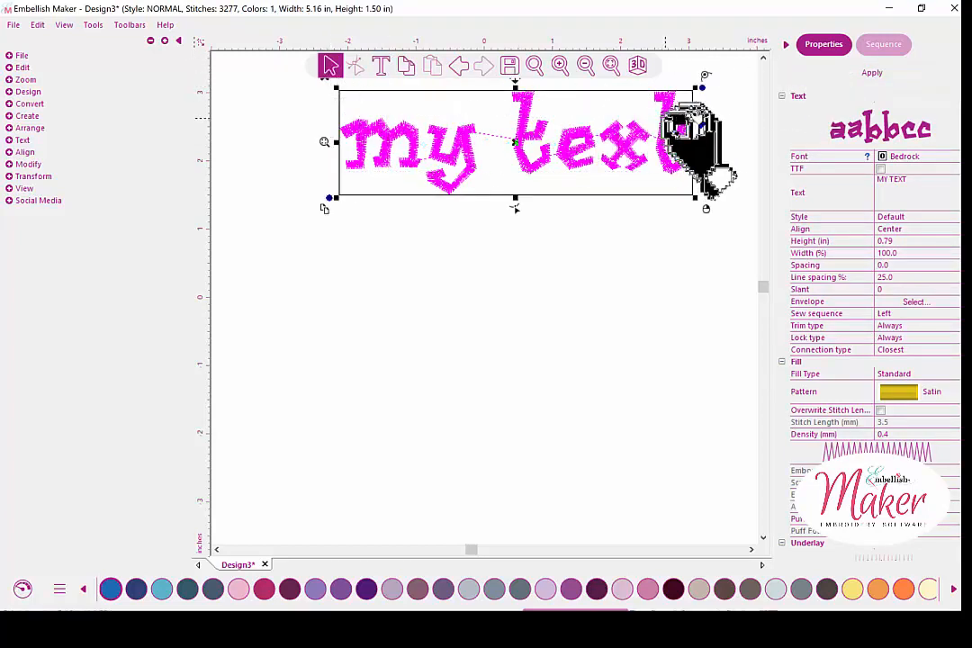
# Step: Replace the placeholder wording of the text object with "ripped tee", putting each word on its own line
pyautogui.click(884, 45)
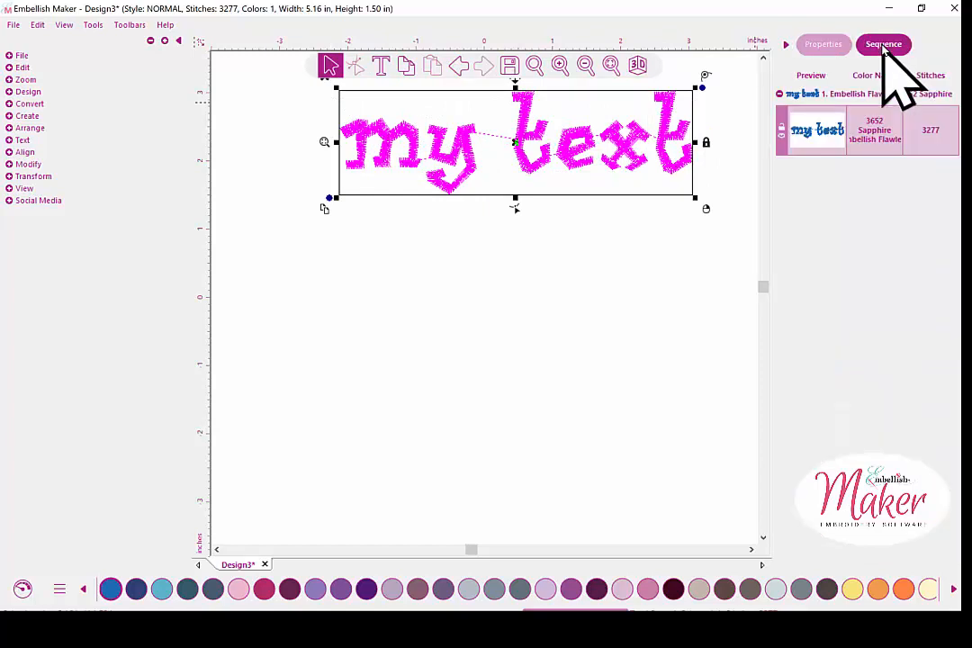
pyautogui.click(824, 45)
pyautogui.click(923, 190)
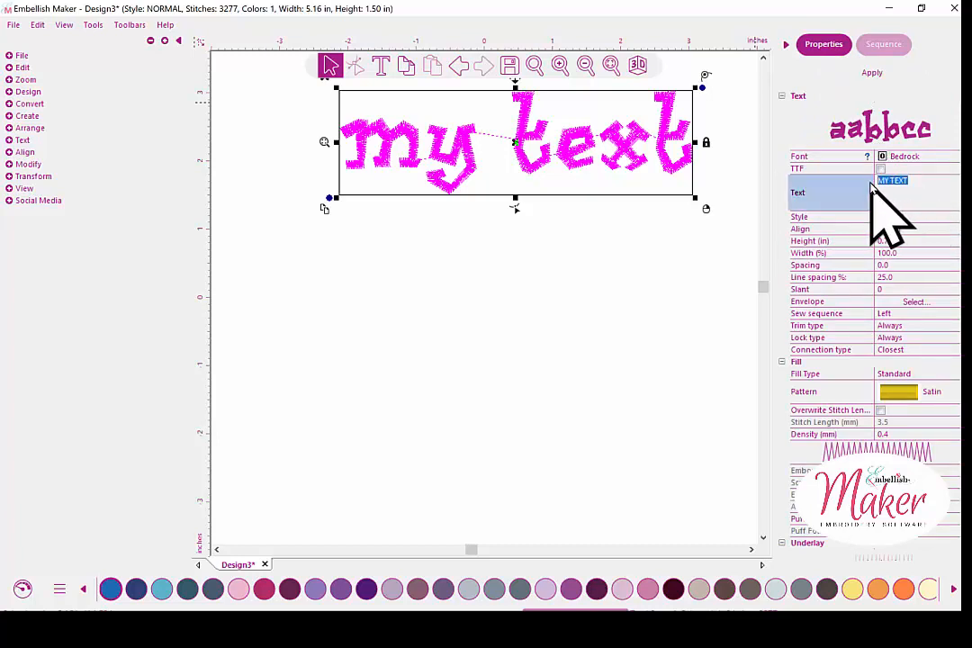
pyautogui.write('gr')
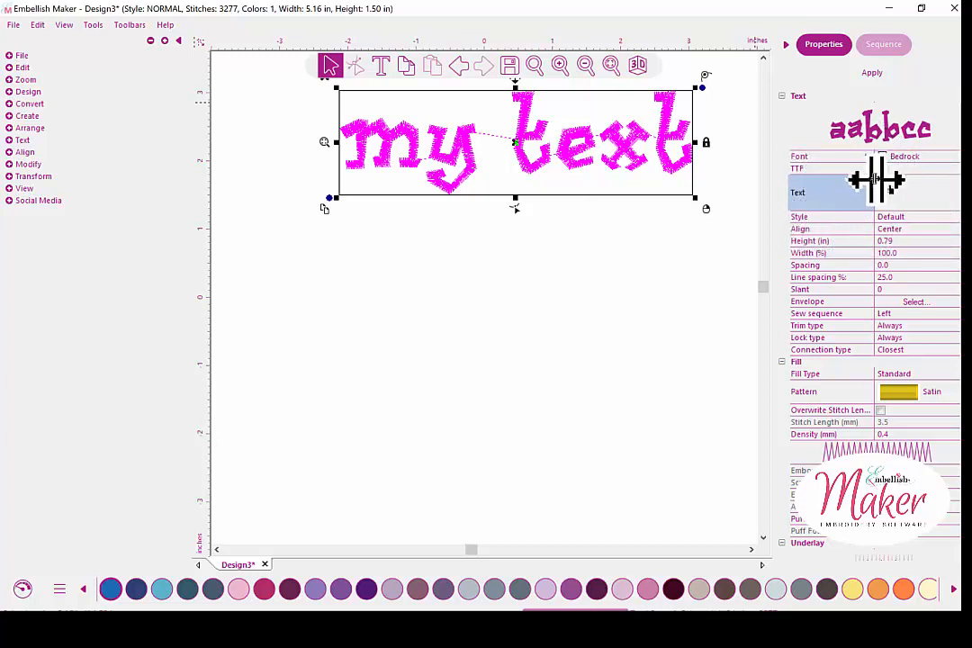
# Step: Switch the lettering to the TrueType font Bittermilk and apply the new text and font to the design
pyautogui.click(881, 169)
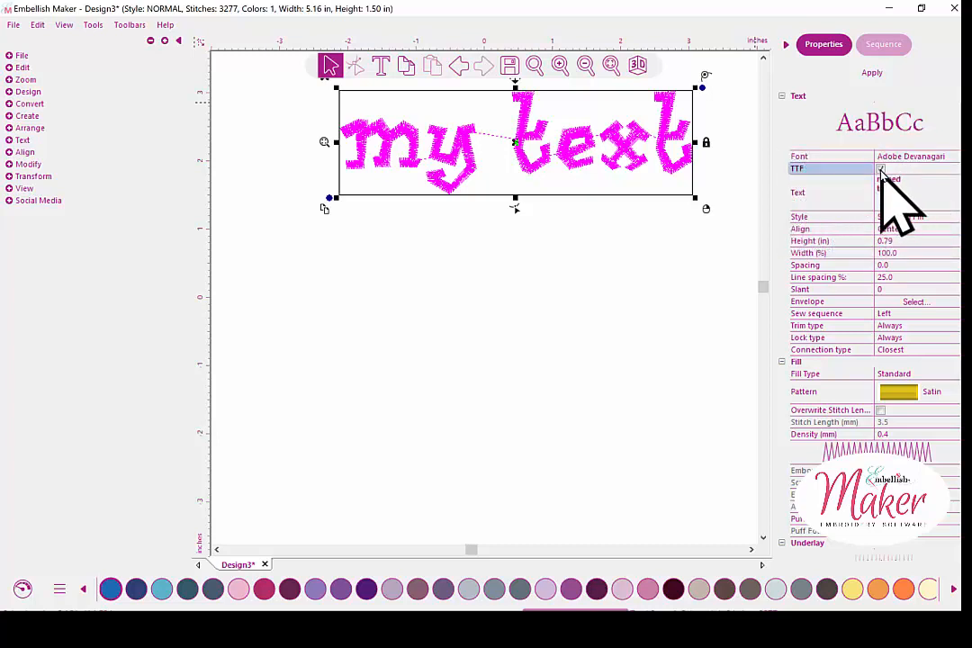
pyautogui.click(955, 158)
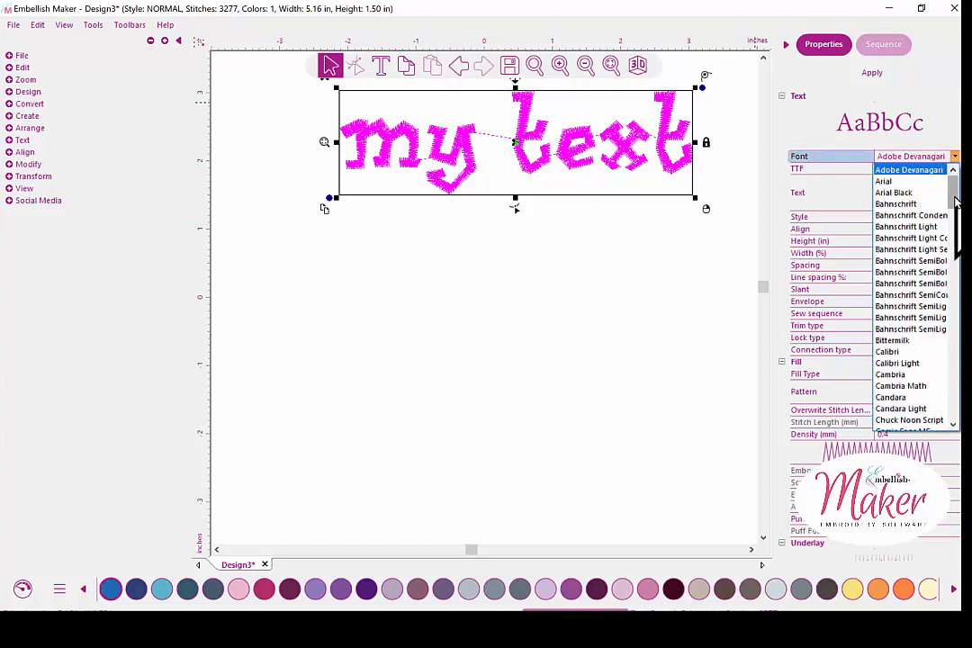
pyautogui.scroll(-1, 956, 201)
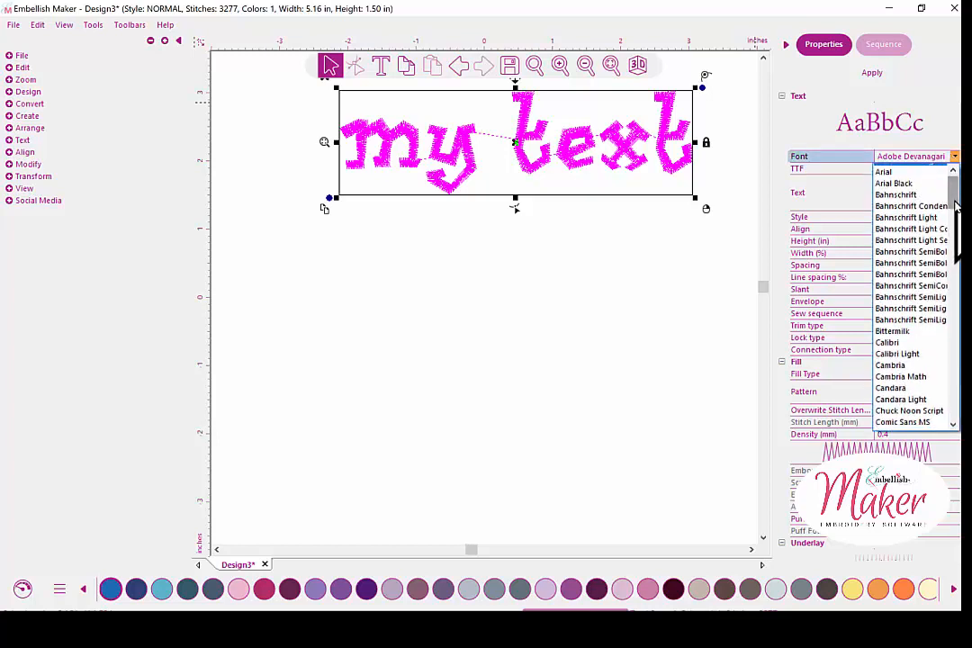
pyautogui.click(898, 308)
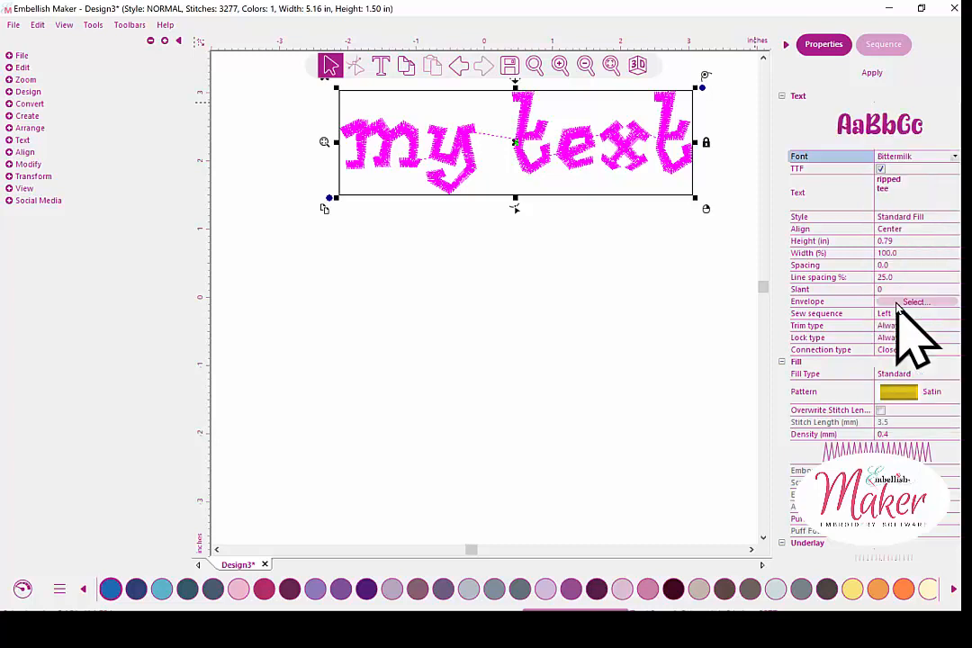
pyautogui.click(872, 73)
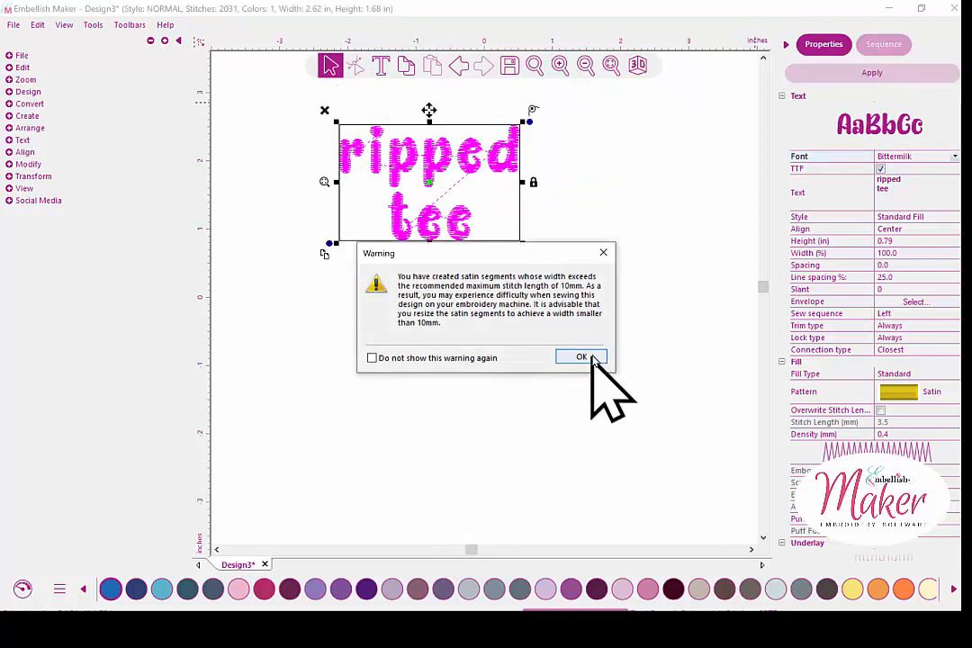
pyautogui.click(581, 357)
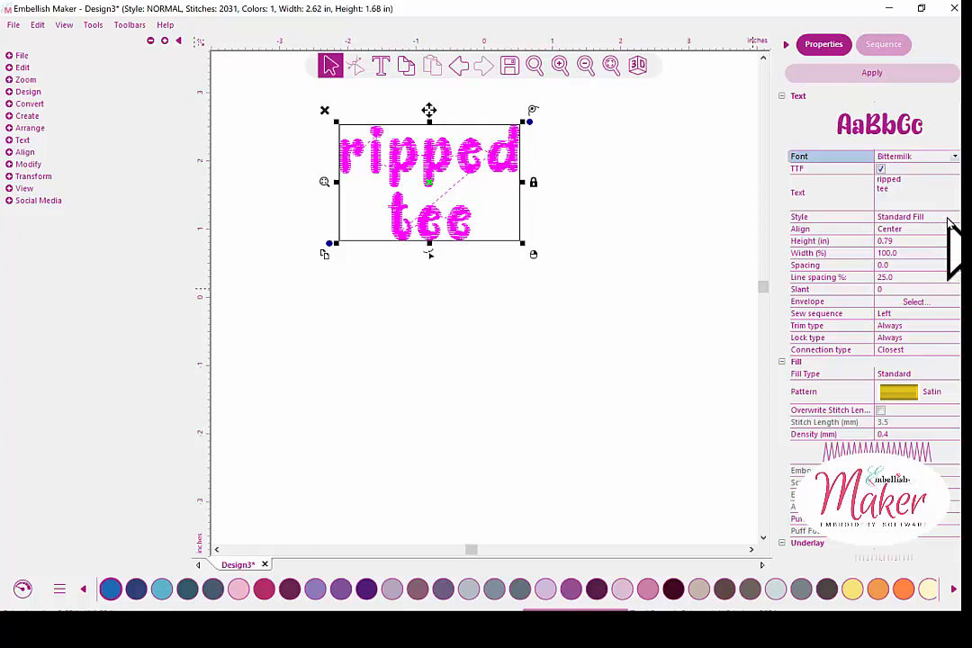
# Step: Change the lettering's style to Outline Only and apply it
pyautogui.click(950, 219)
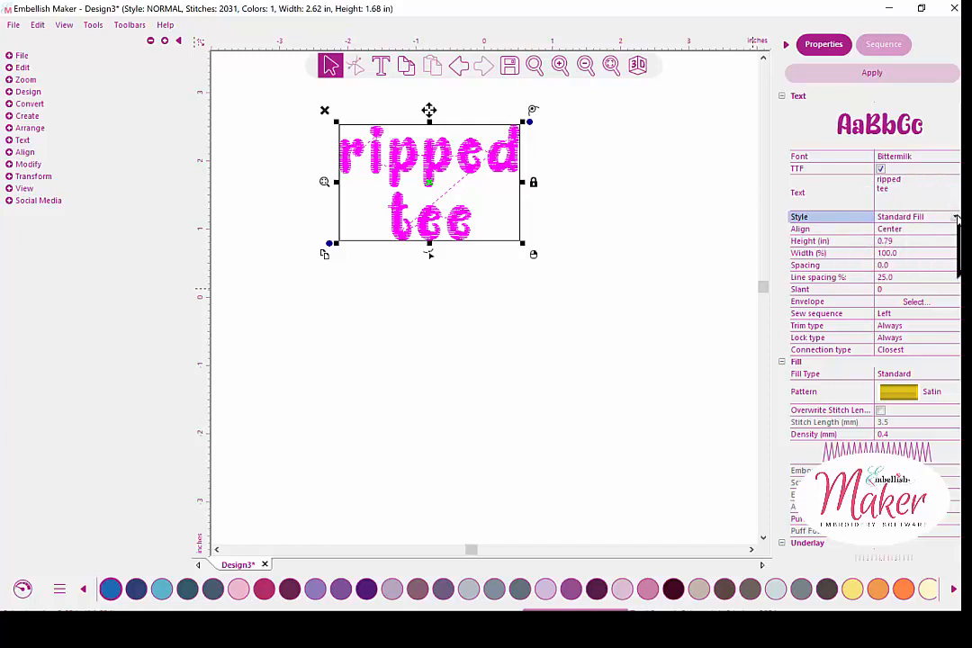
pyautogui.click(955, 219)
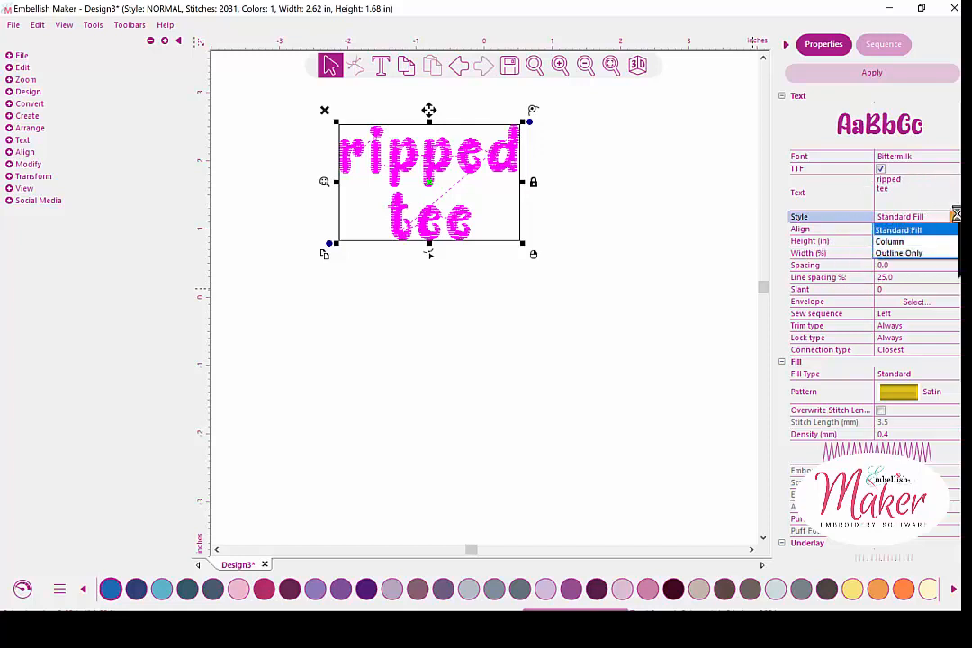
pyautogui.click(919, 254)
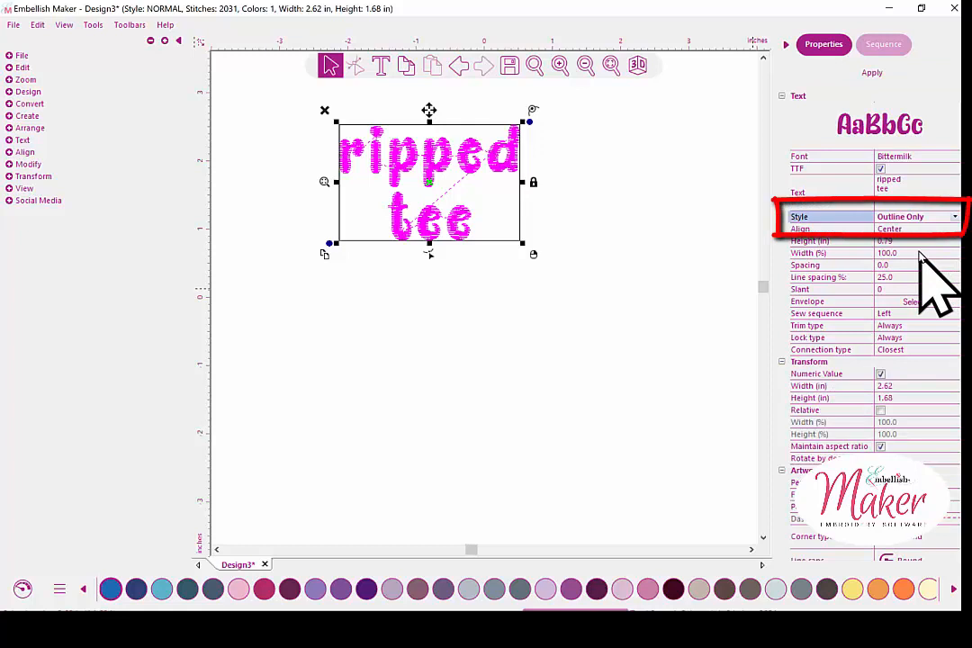
pyautogui.click(880, 74)
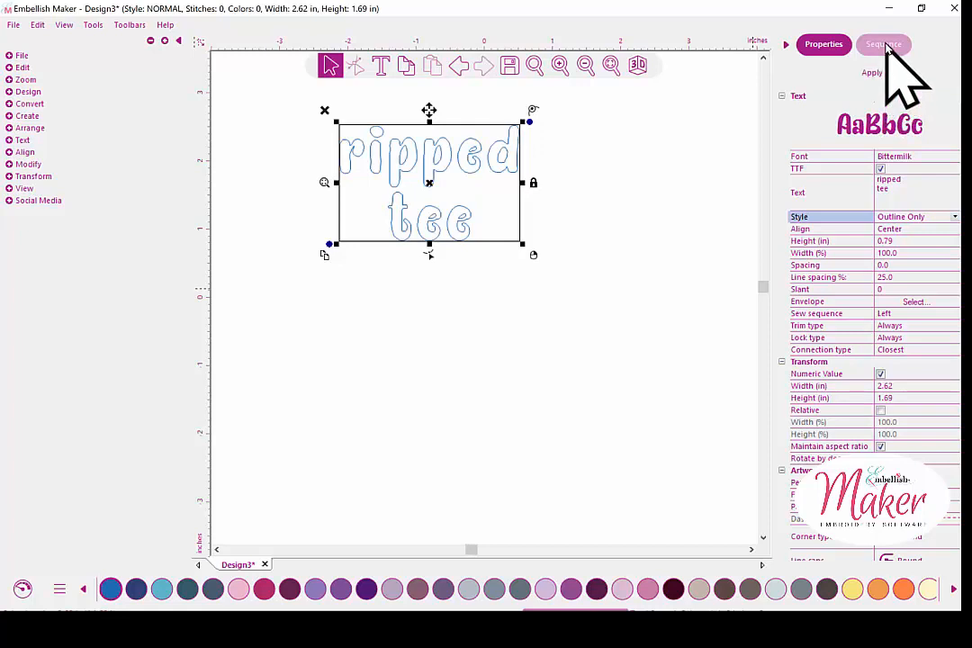
# Step: Turn on the artwork fill for the outlined lettering and enlarge it proportionally to about 4.73 in wide by 3.05 in high
pyautogui.click(882, 44)
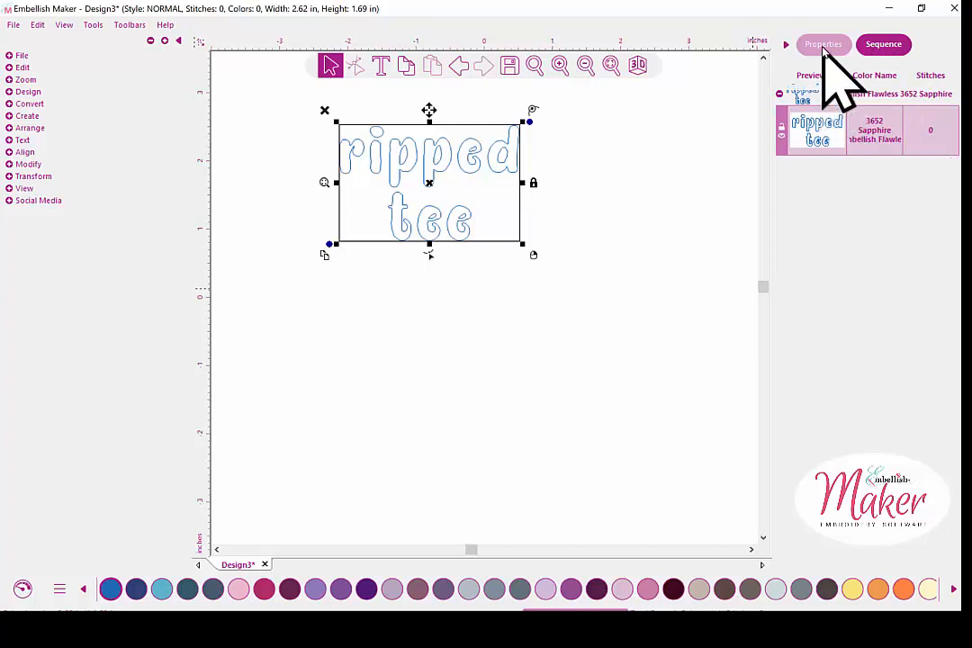
pyautogui.click(823, 47)
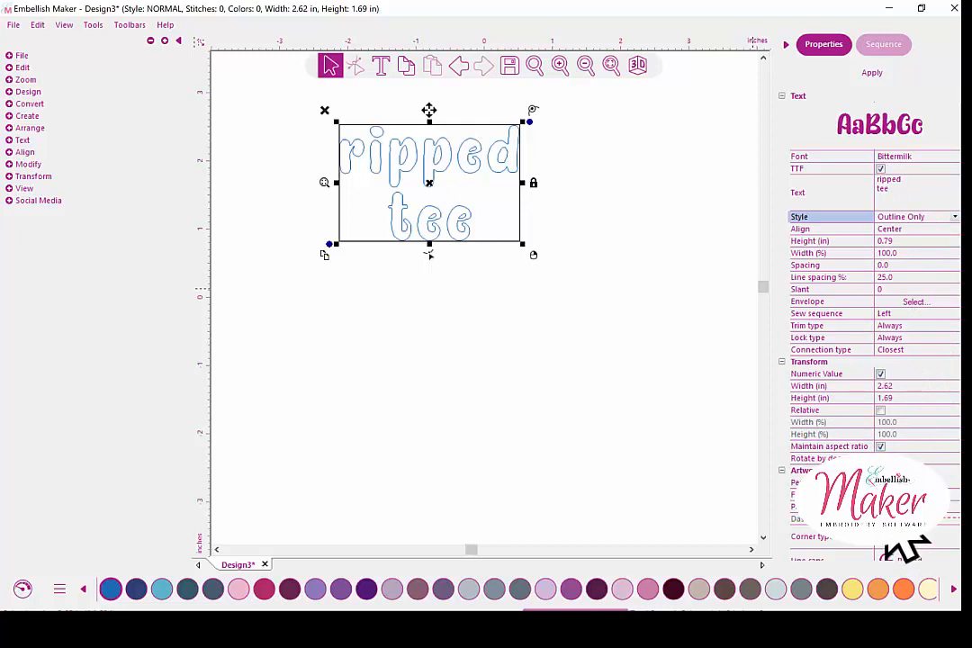
pyautogui.click(881, 495)
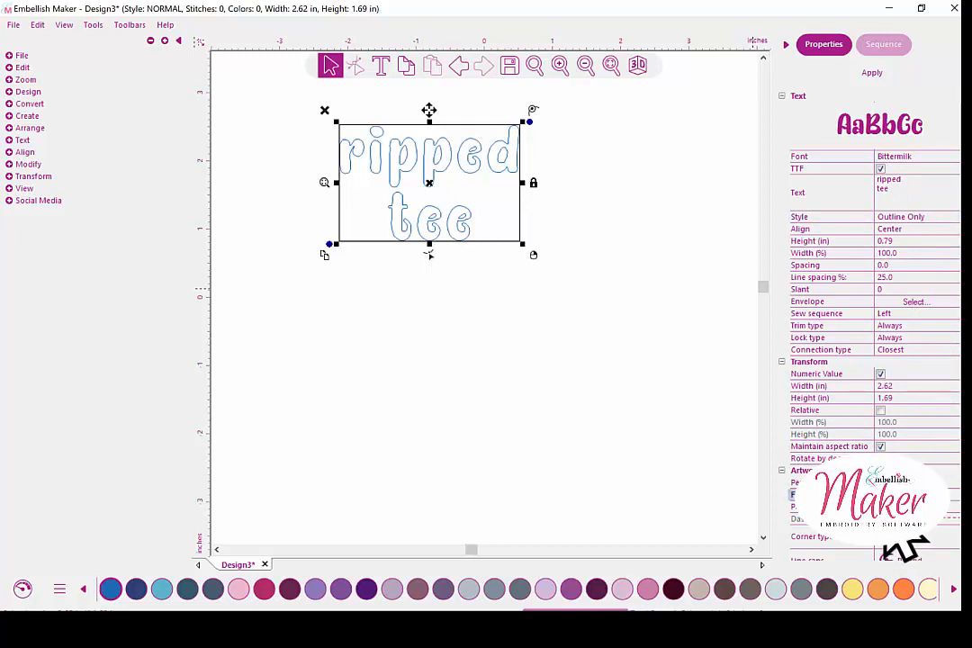
pyautogui.click(870, 74)
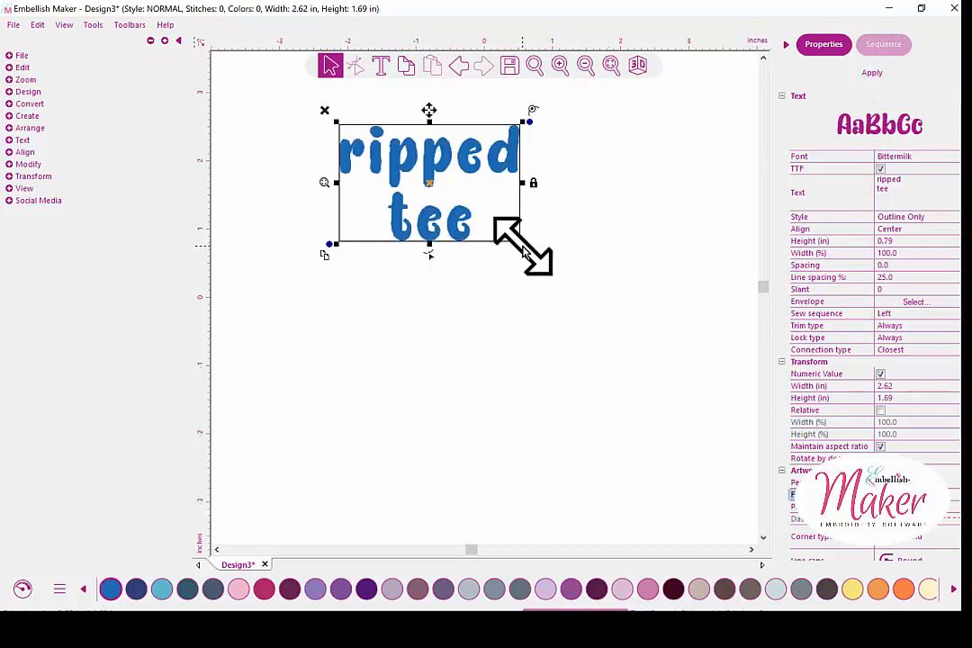
pyautogui.moveTo(522, 244); pyautogui.dragTo(664, 346)
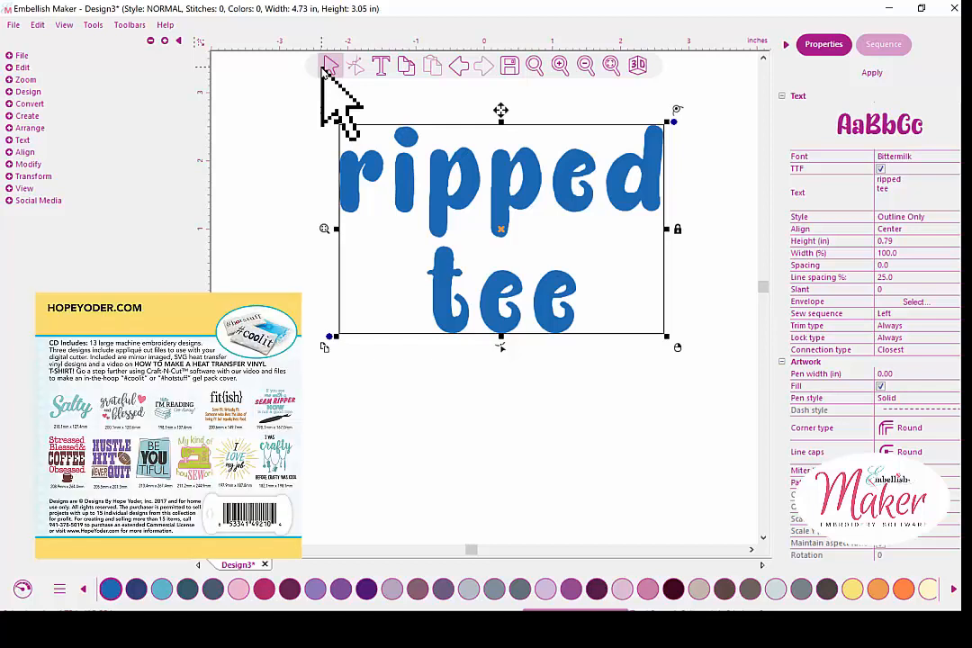
# Step: Open the SeamRipper SVG file from the SVG_Artwork folder
pyautogui.click(16, 27)
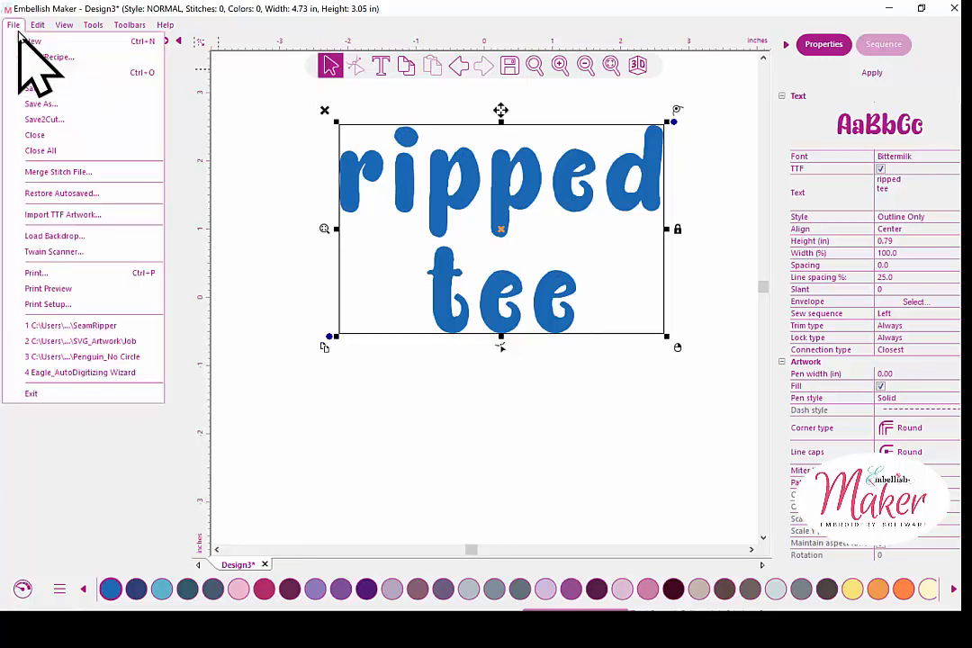
pyautogui.click(56, 72)
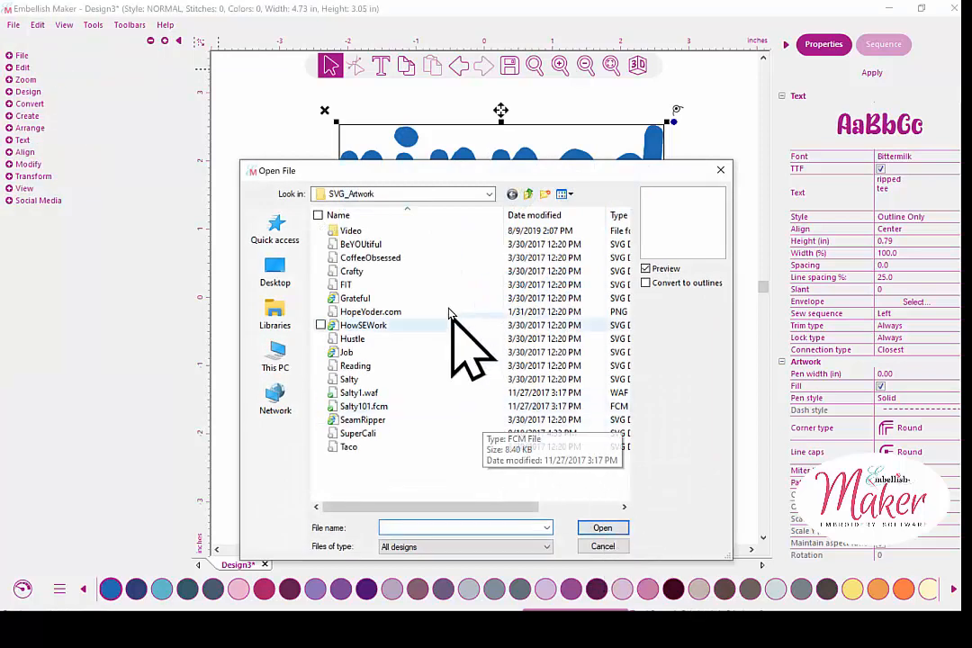
pyautogui.click(528, 194)
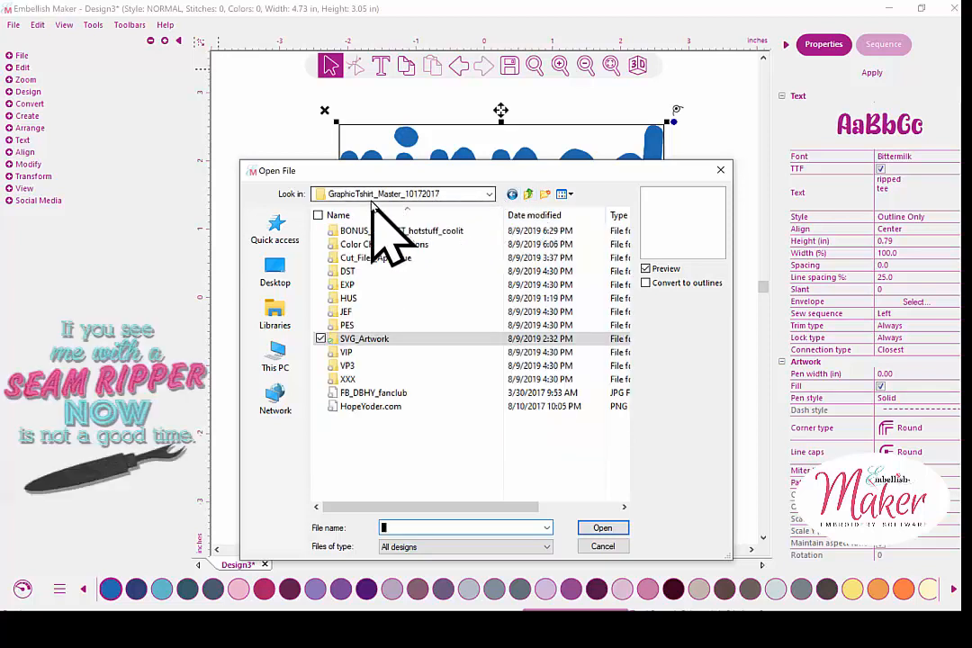
pyautogui.doubleClick(359, 341)
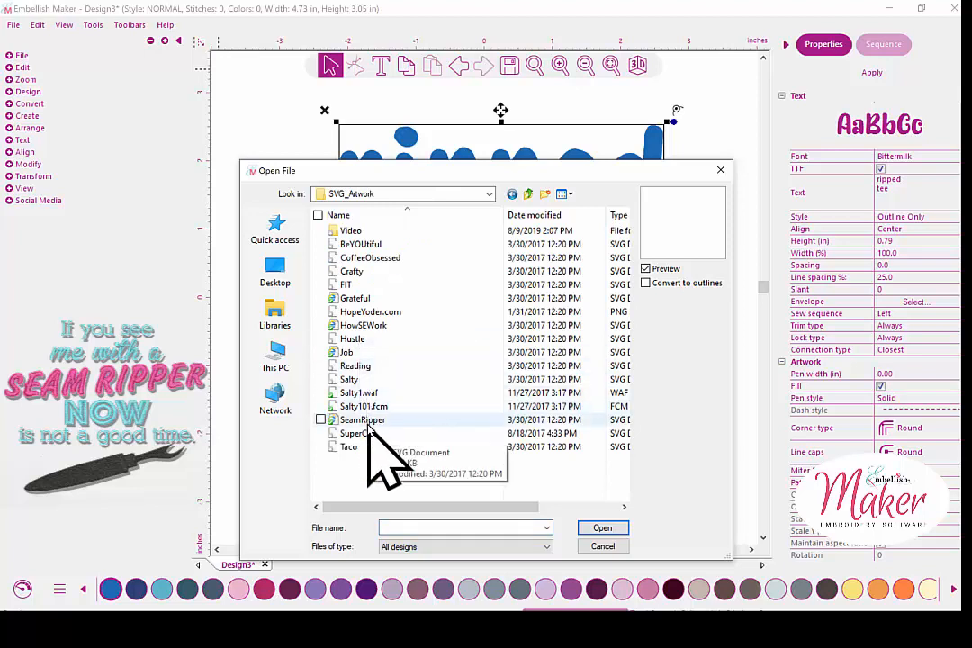
pyautogui.click(368, 423)
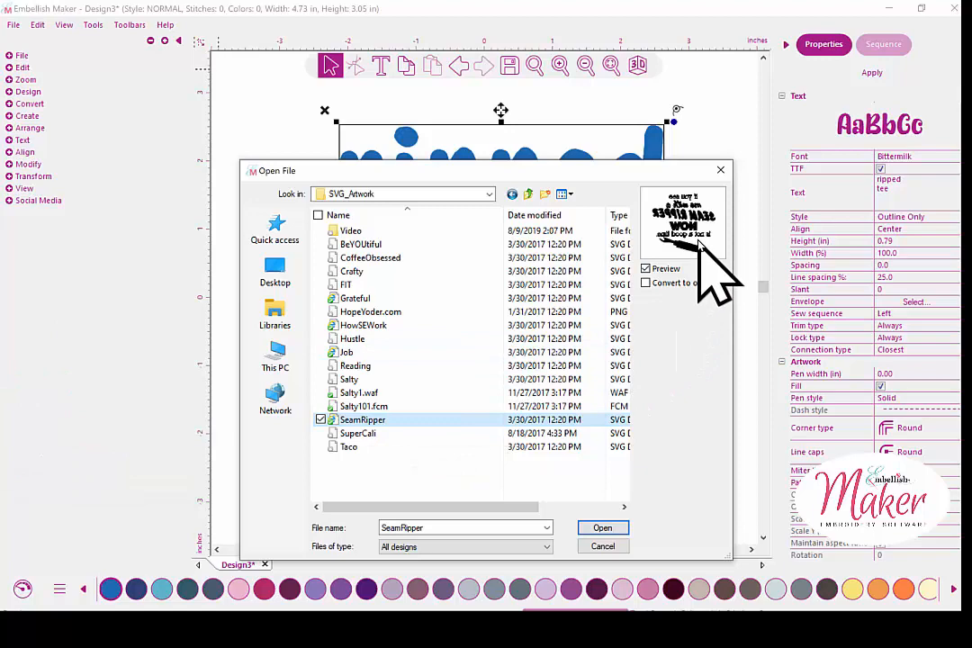
pyautogui.click(583, 530)
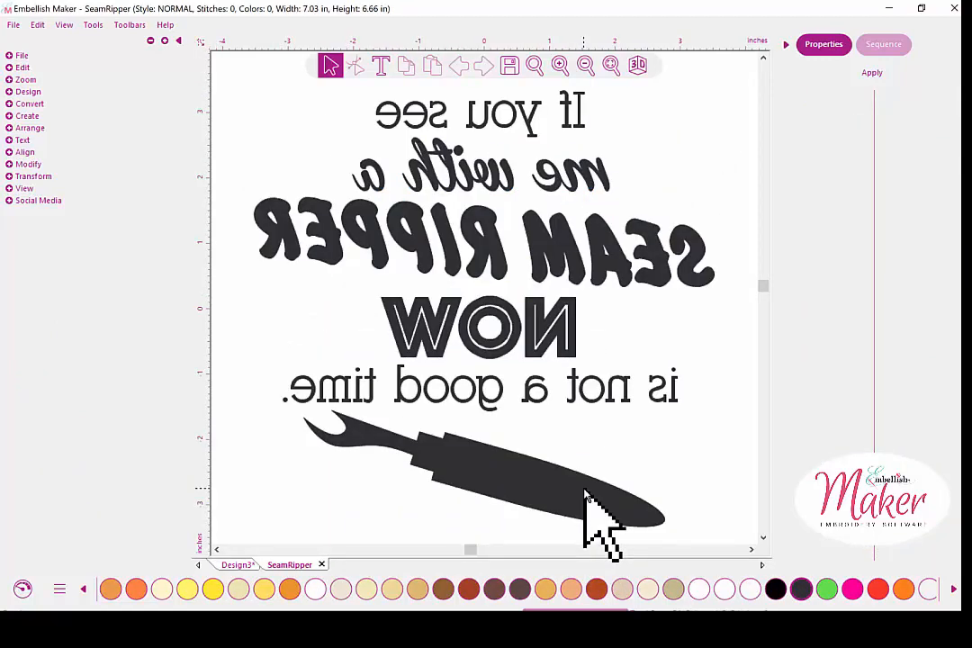
# Step: Mirror the whole SeamRipper artwork horizontally and deselect it
pyautogui.click(584, 494)
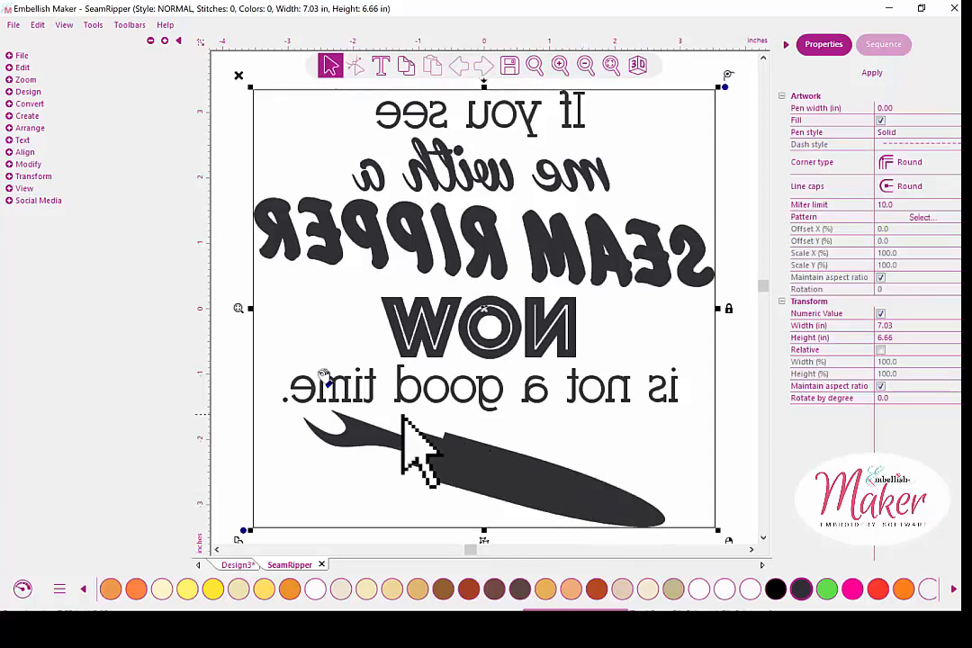
pyautogui.click(10, 177)
pyautogui.click(23, 200)
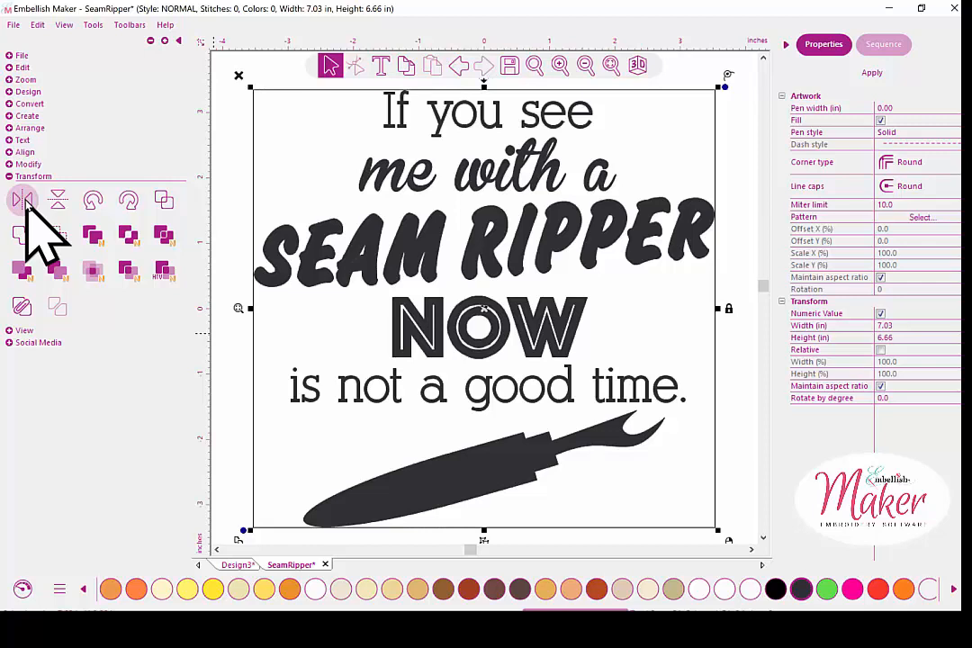
pyautogui.click(741, 137)
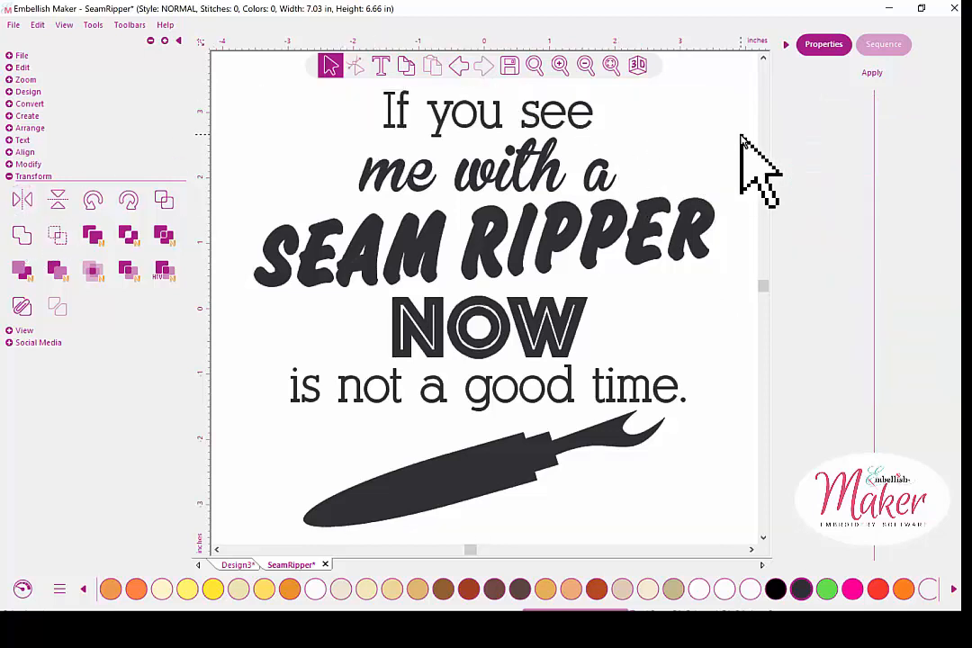
# Step: Copy the seam ripper shape into the "ripped tee" design and move it up to just below the lettering
pyautogui.click(493, 450)
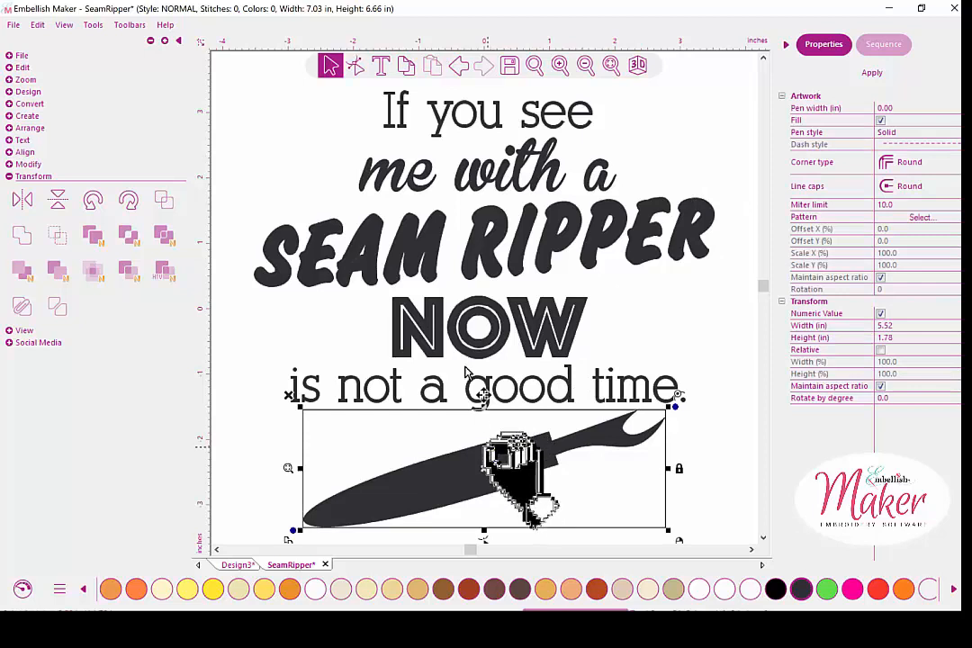
pyautogui.click(405, 68)
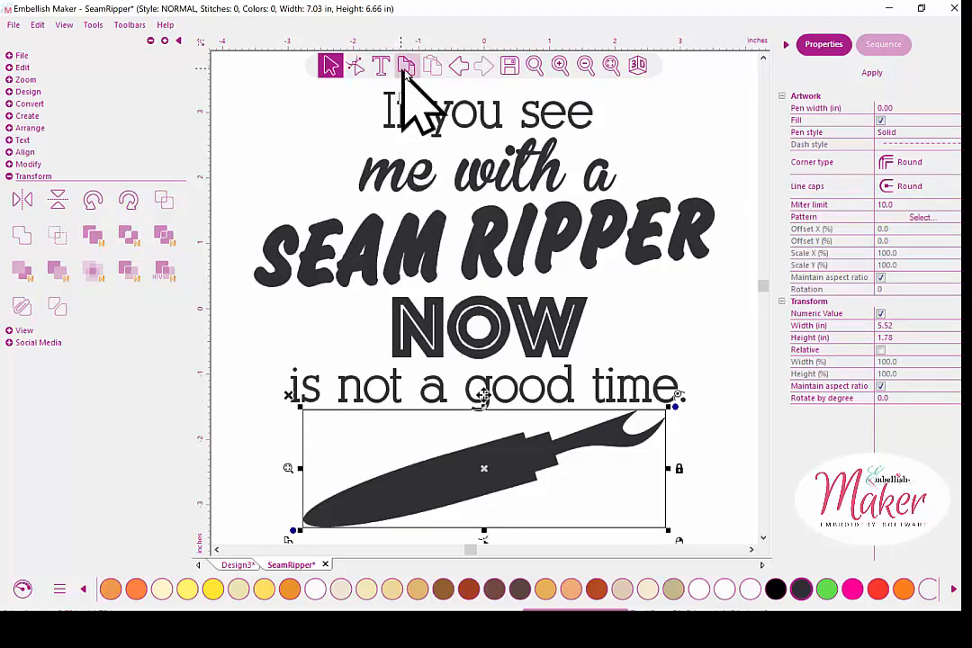
pyautogui.click(238, 566)
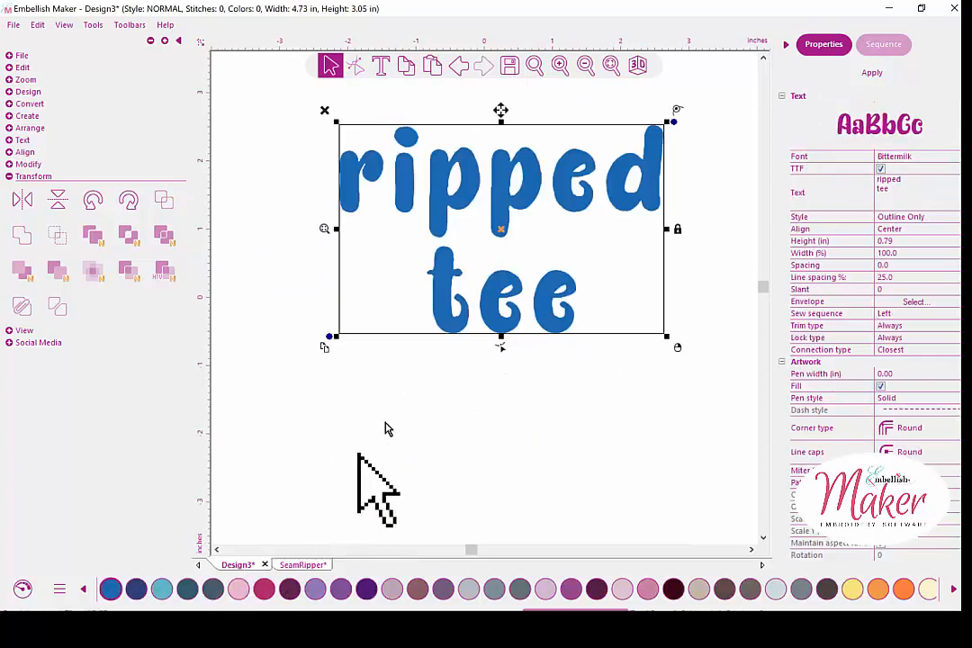
pyautogui.click(432, 65)
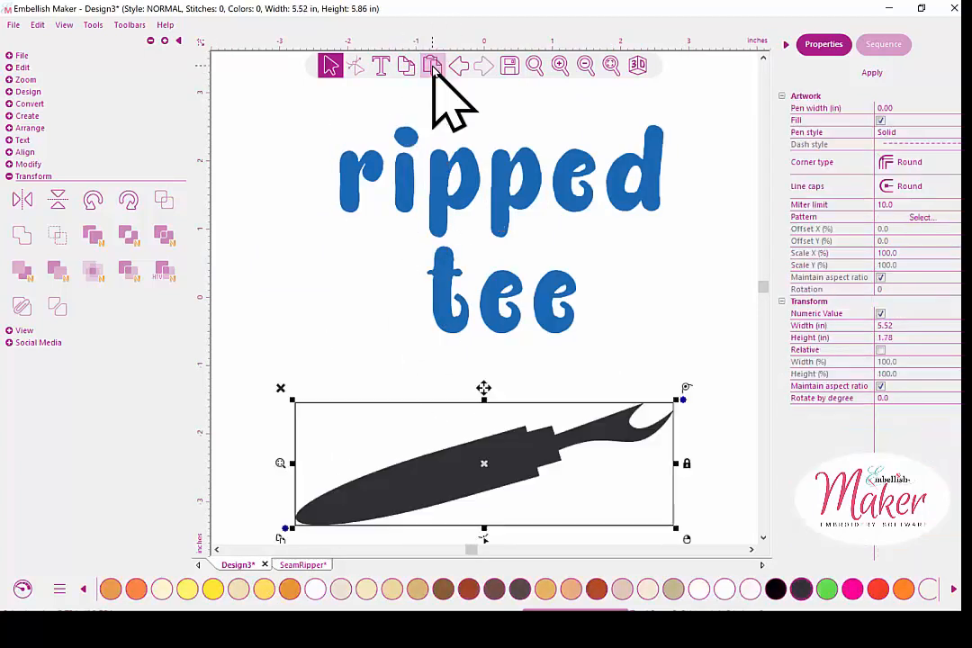
pyautogui.moveTo(538, 463); pyautogui.dragTo(563, 392)
pyautogui.click(689, 234)
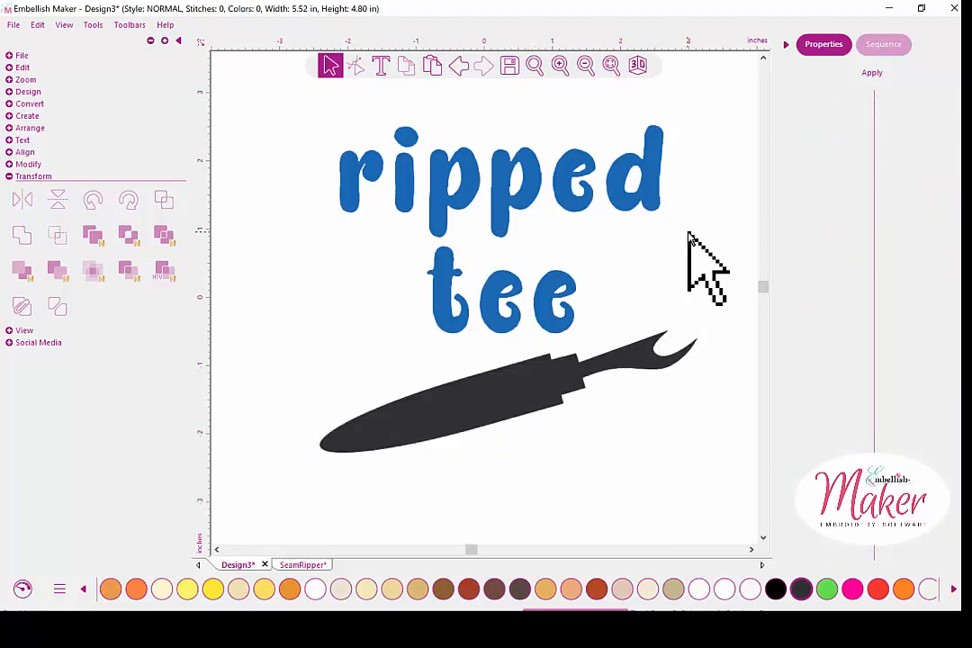
# Step: Mirror the entire design, lettering and seam ripper together, horizontally
pyautogui.click(11, 178)
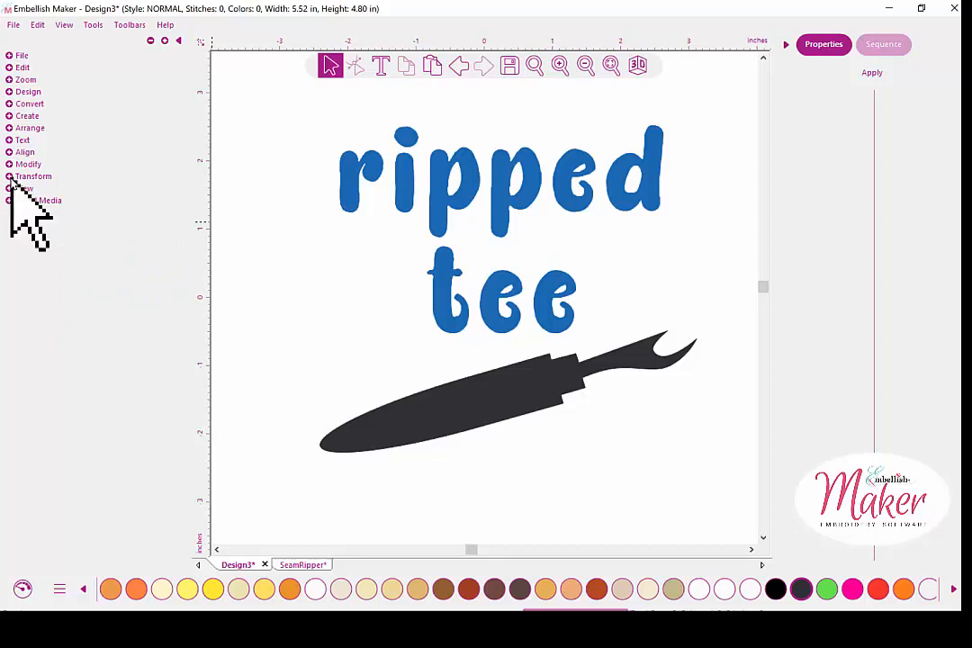
pyautogui.hotkey('ctrl', 'a')
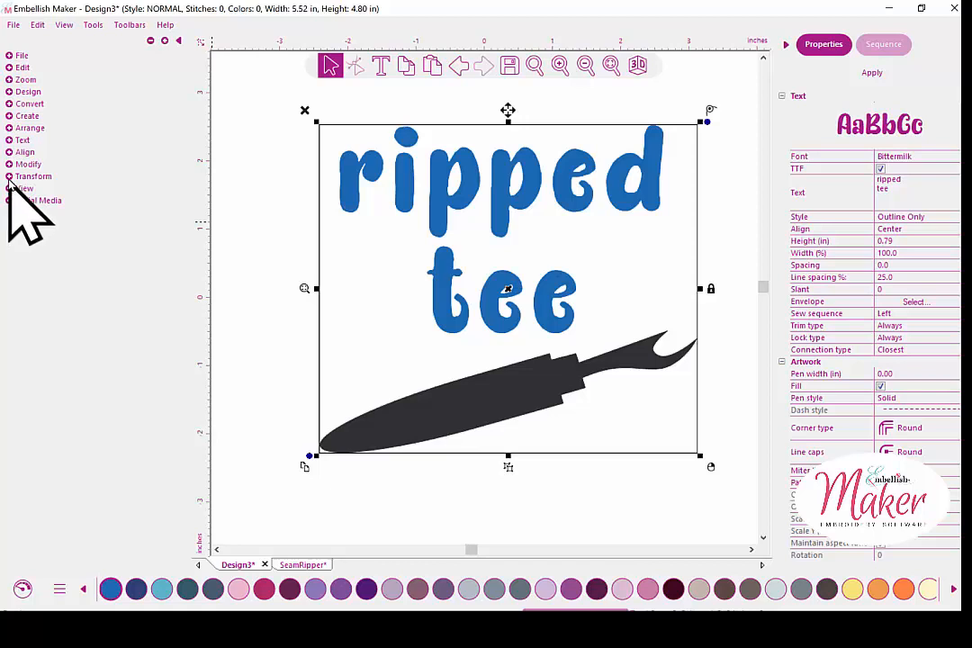
pyautogui.click(11, 177)
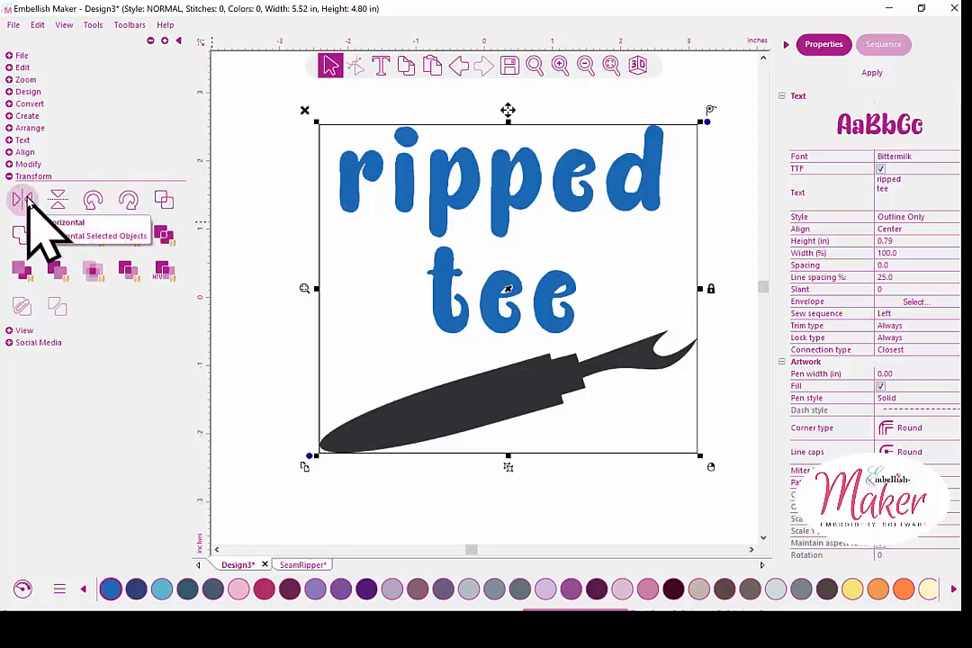
pyautogui.click(24, 200)
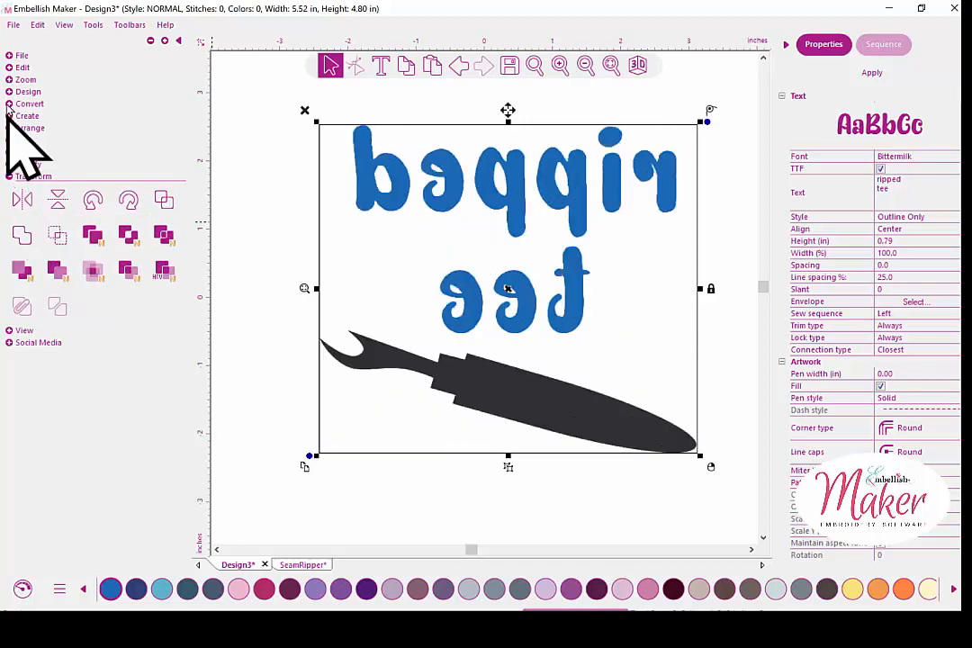
# Step: Review the file formats offered for saving the design, trying SVG and FCM, and cancel without saving
pyautogui.click(13, 25)
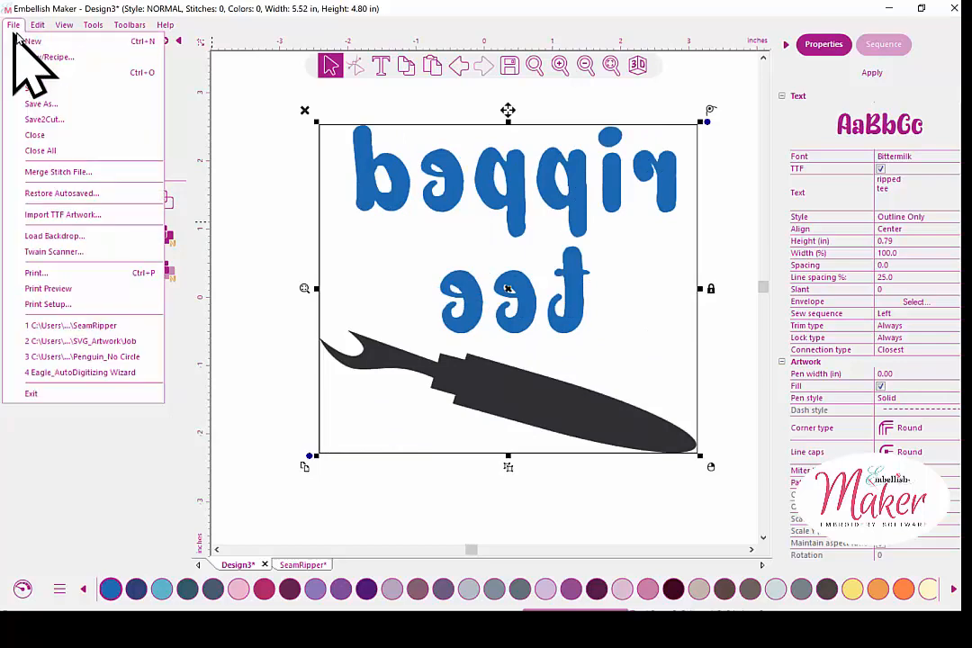
pyautogui.click(42, 105)
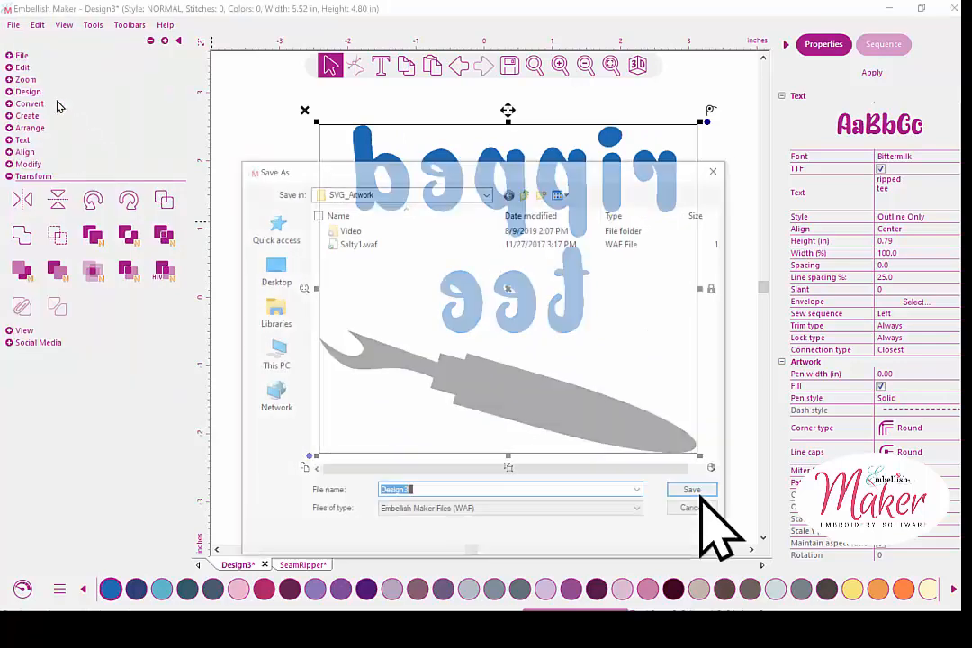
pyautogui.click(641, 513)
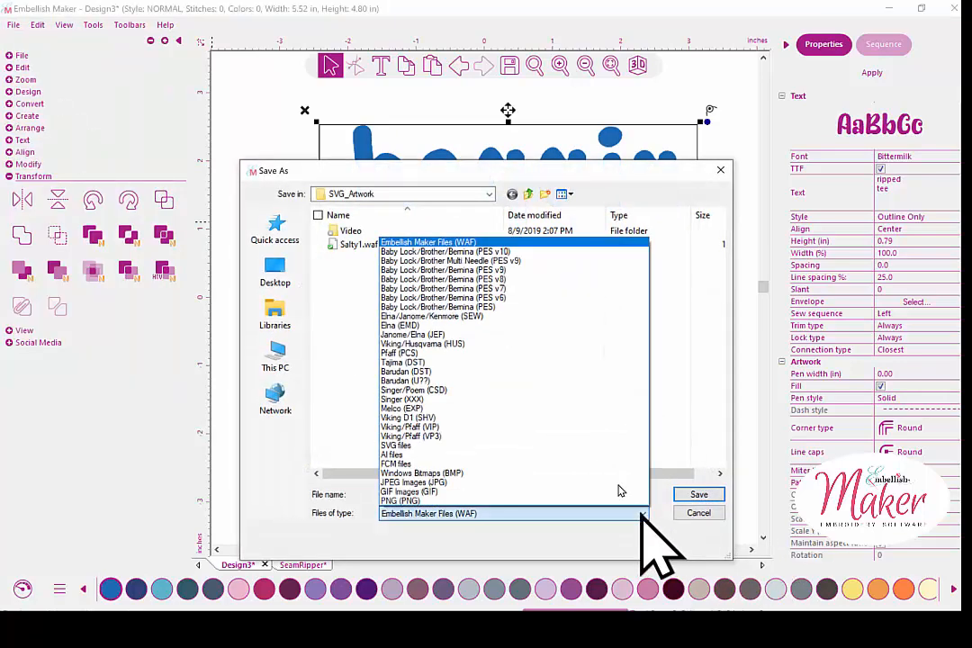
pyautogui.click(427, 446)
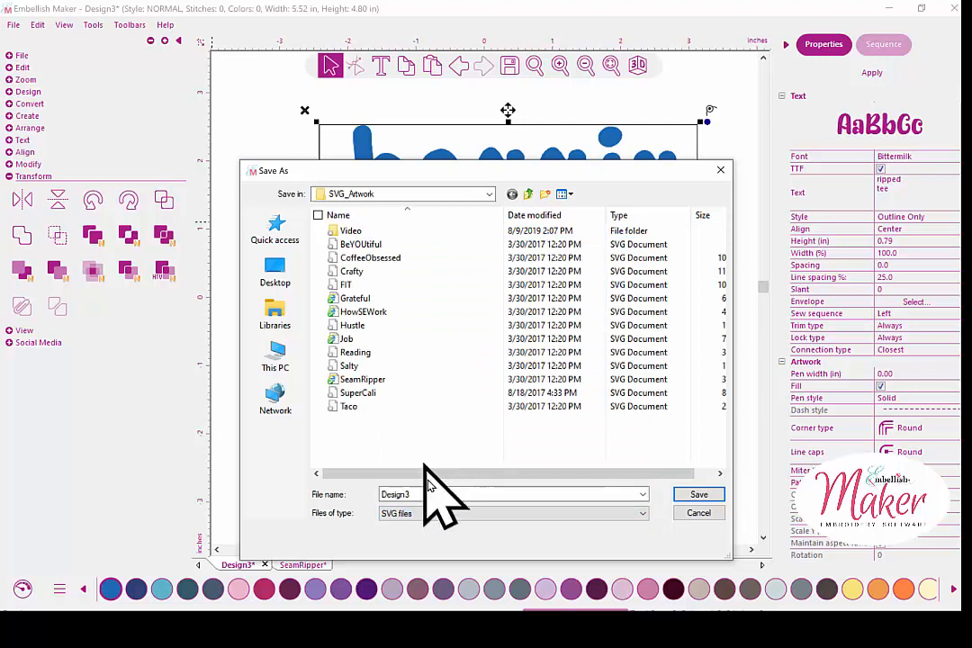
pyautogui.click(435, 515)
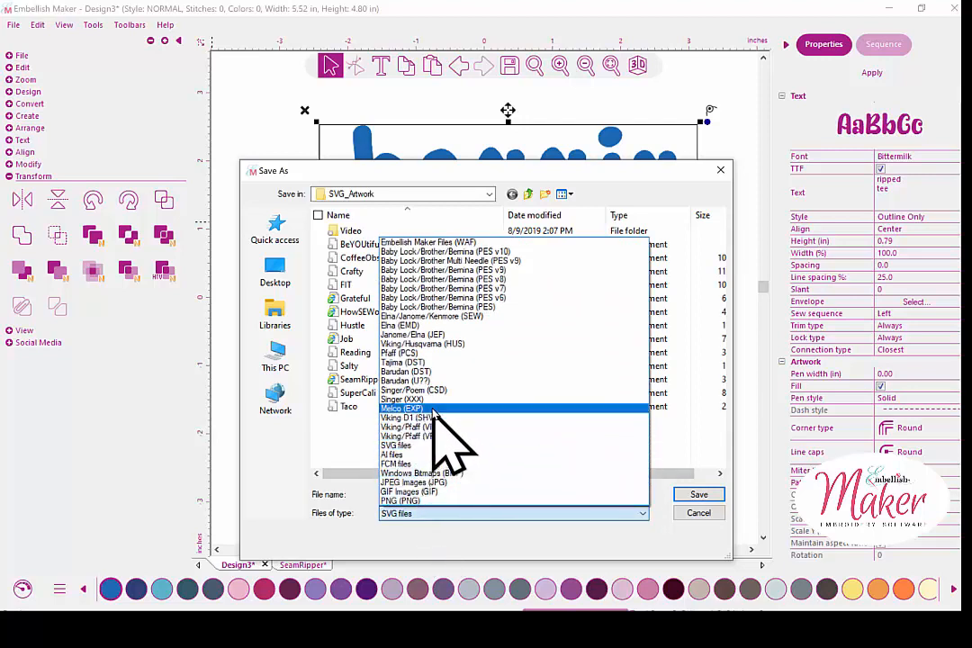
pyautogui.click(441, 464)
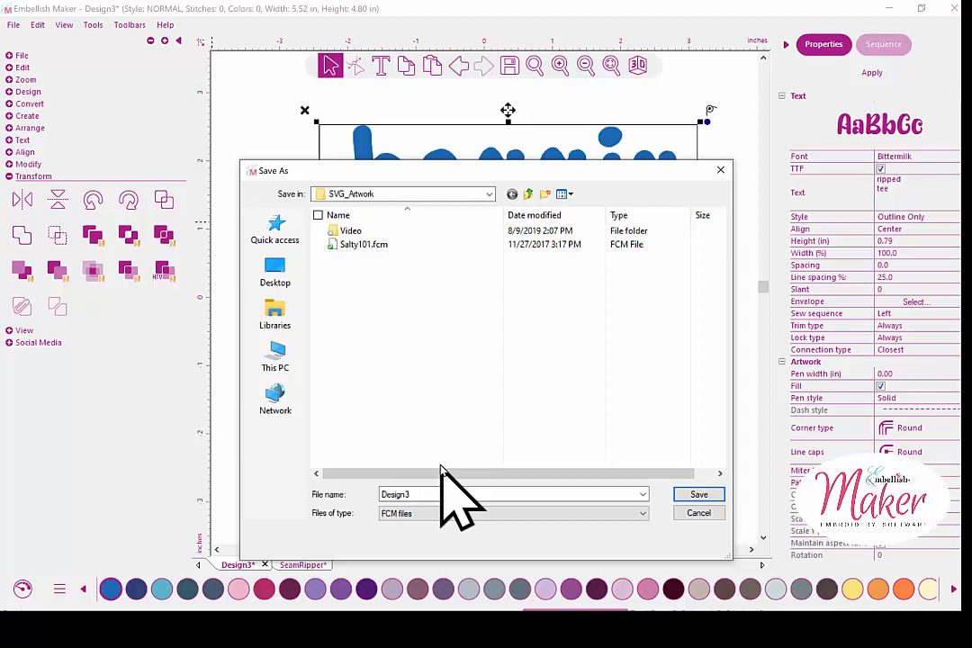
pyautogui.click(687, 518)
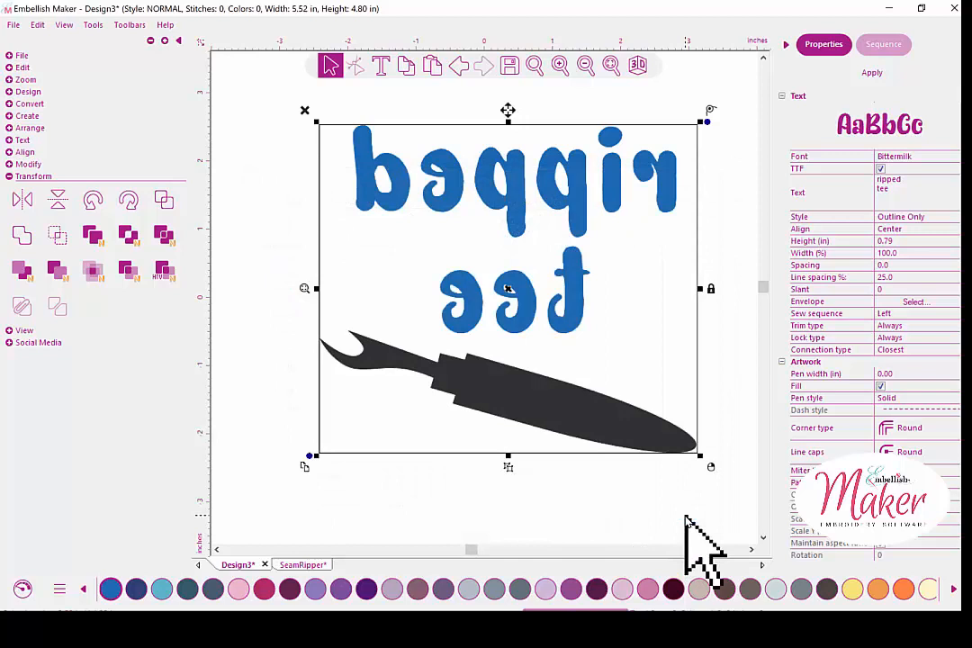
# Step: Start Save2Cut for the Brother ScanNCut and choose Heat Transfer Vinyl as the material
pyautogui.click(10, 177)
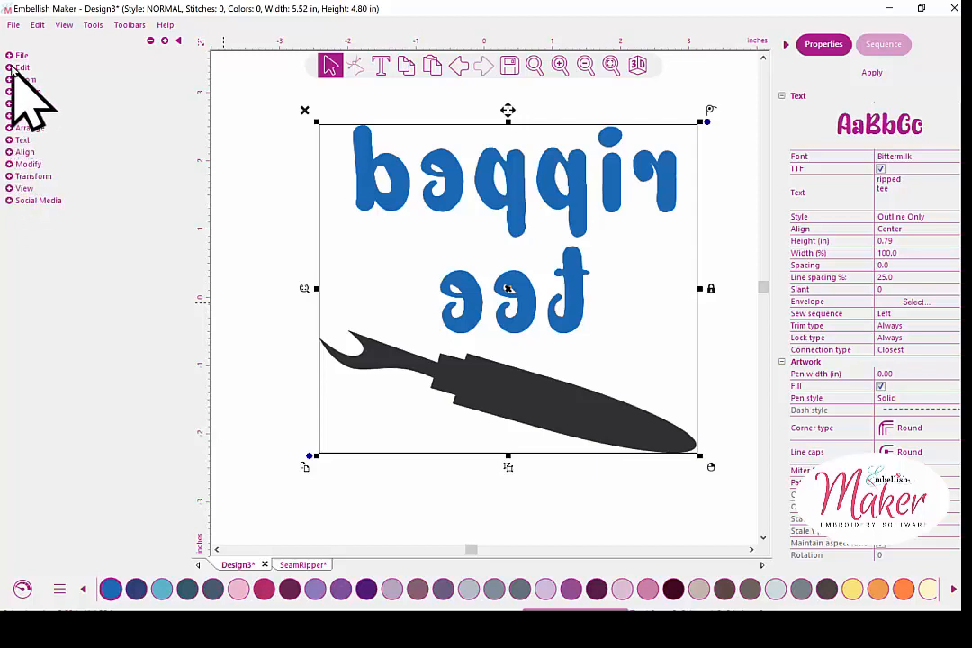
pyautogui.click(10, 55)
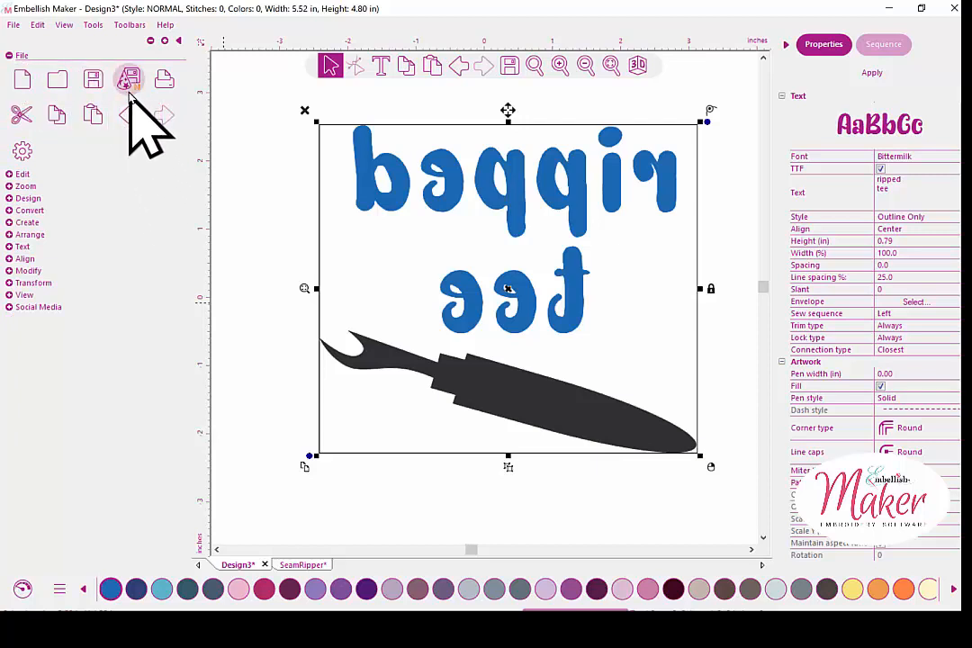
pyautogui.click(129, 81)
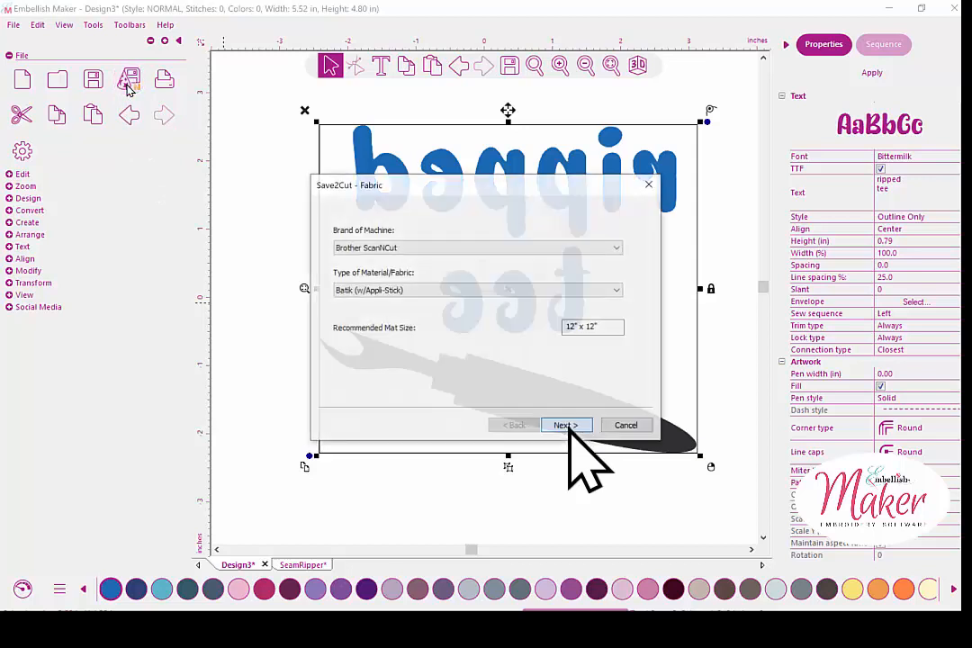
pyautogui.click(484, 290)
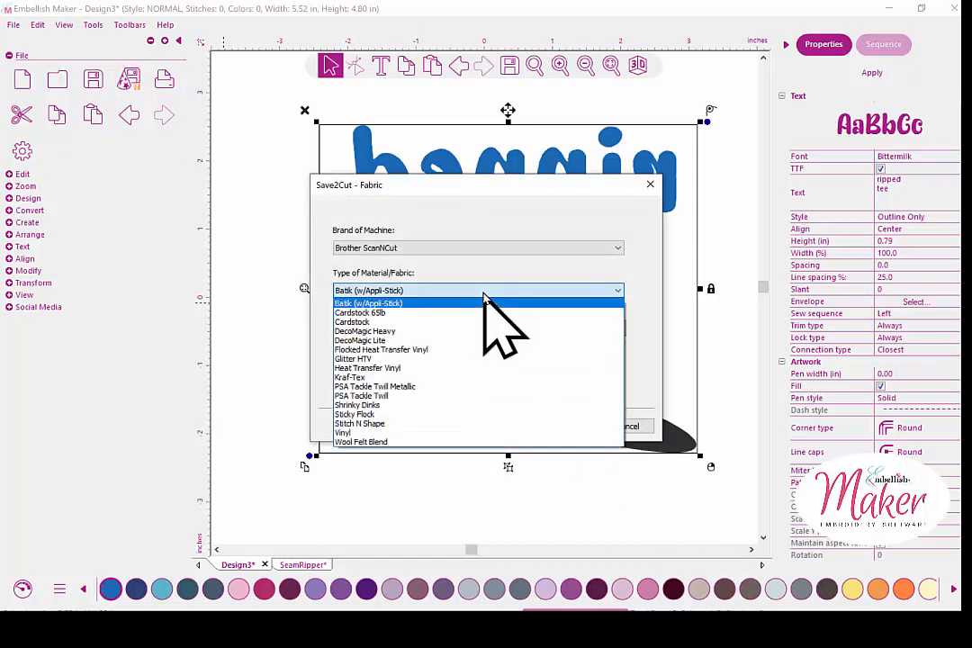
pyautogui.click(422, 367)
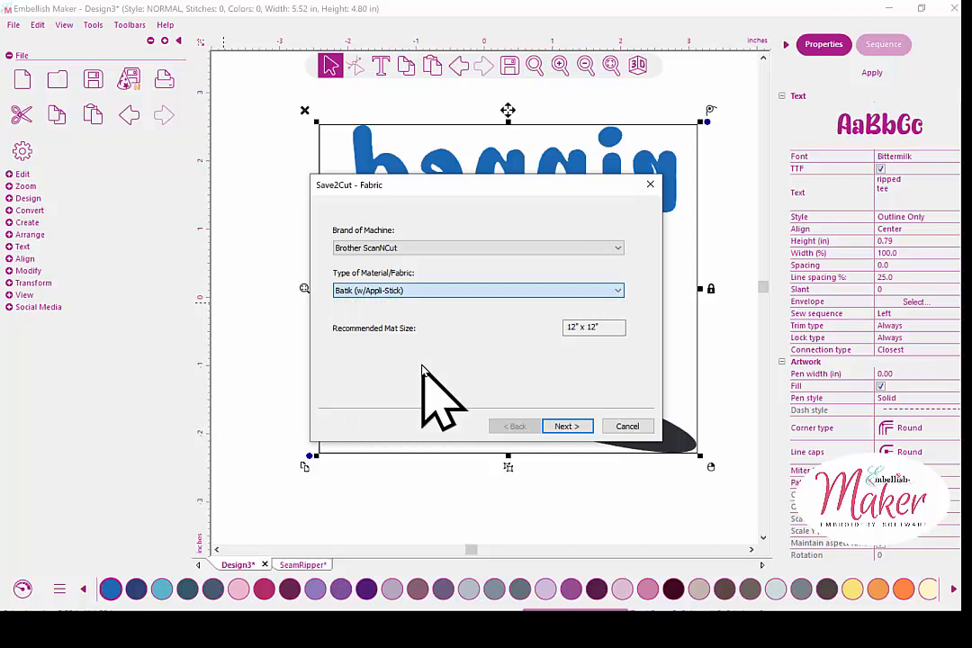
pyautogui.click(553, 429)
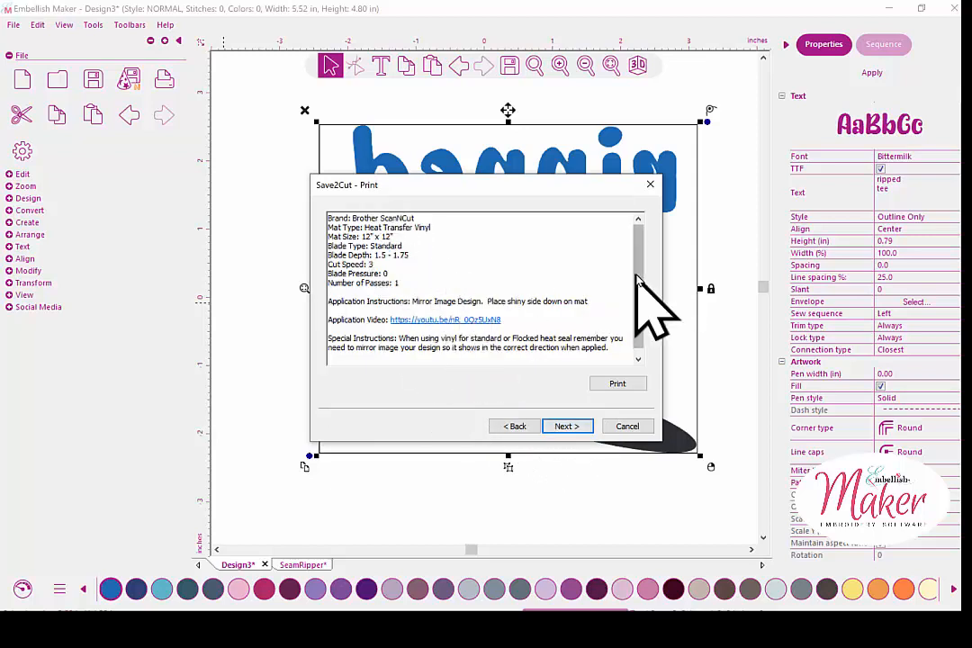
# Step: Read through the Save2Cut cutting instructions and mirroring reminder, finish the wizard, and cancel saving the FCM file
pyautogui.moveTo(639, 315); pyautogui.dragTo(639, 320)
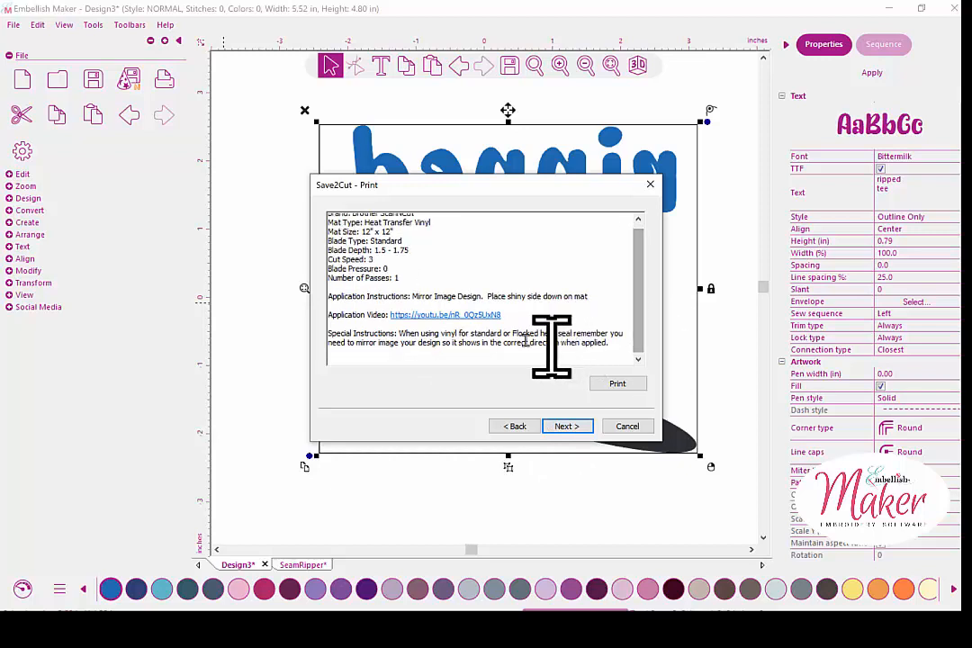
pyautogui.click(560, 428)
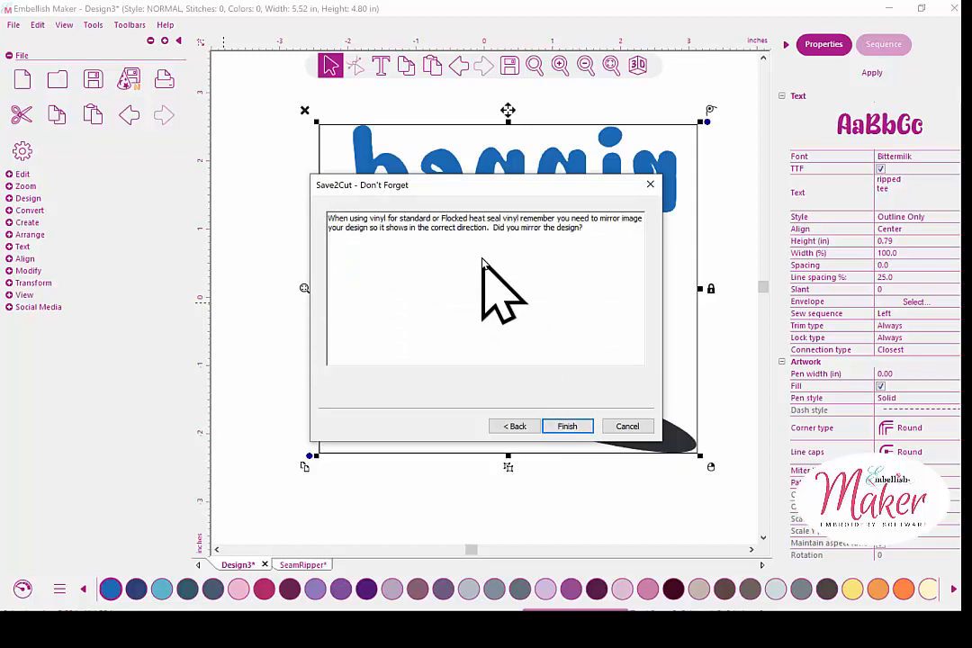
pyautogui.click(566, 426)
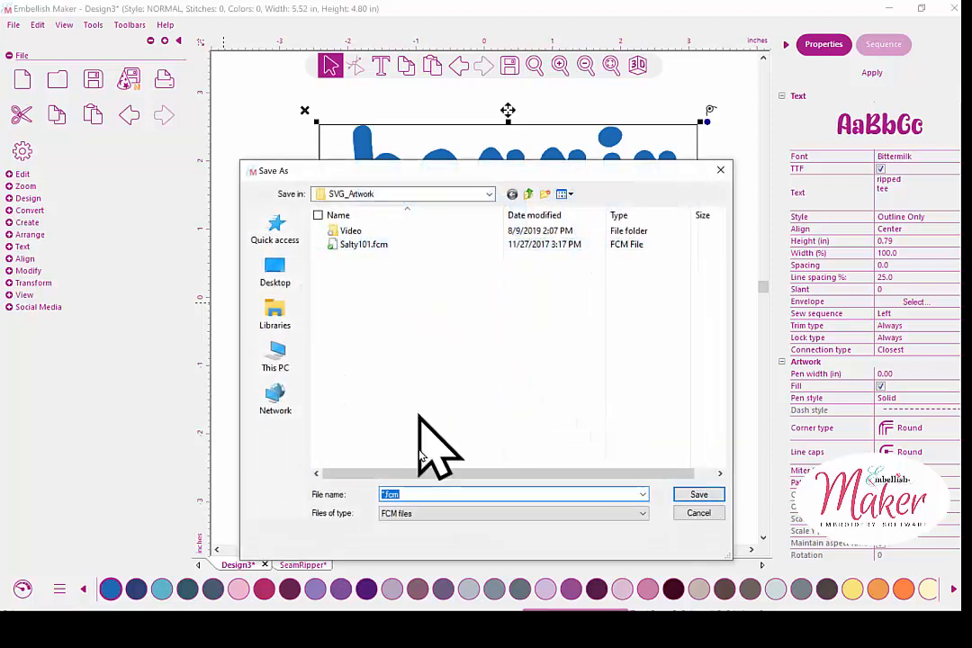
pyautogui.click(703, 517)
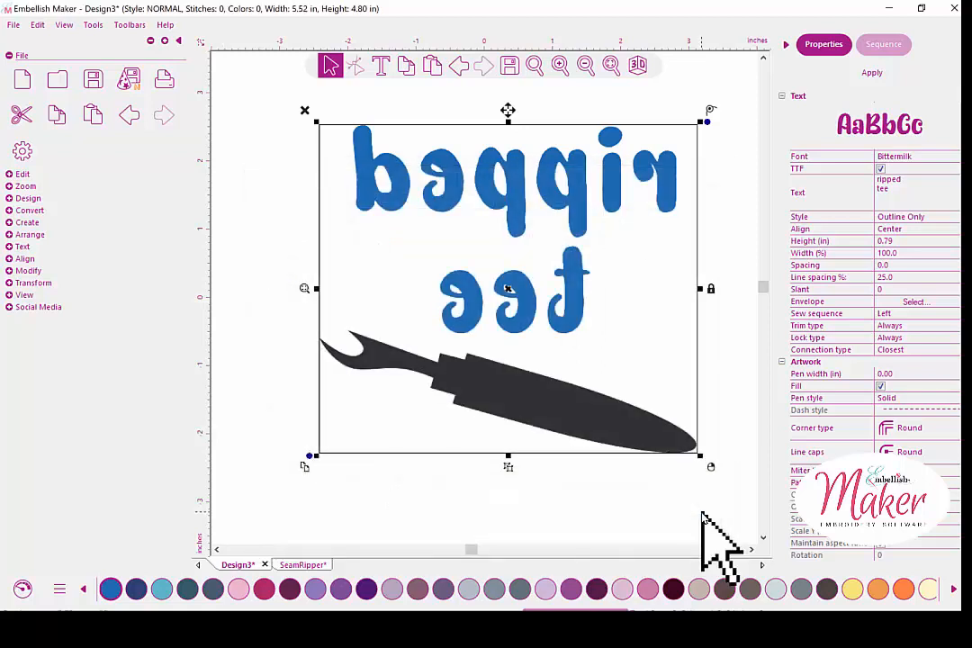